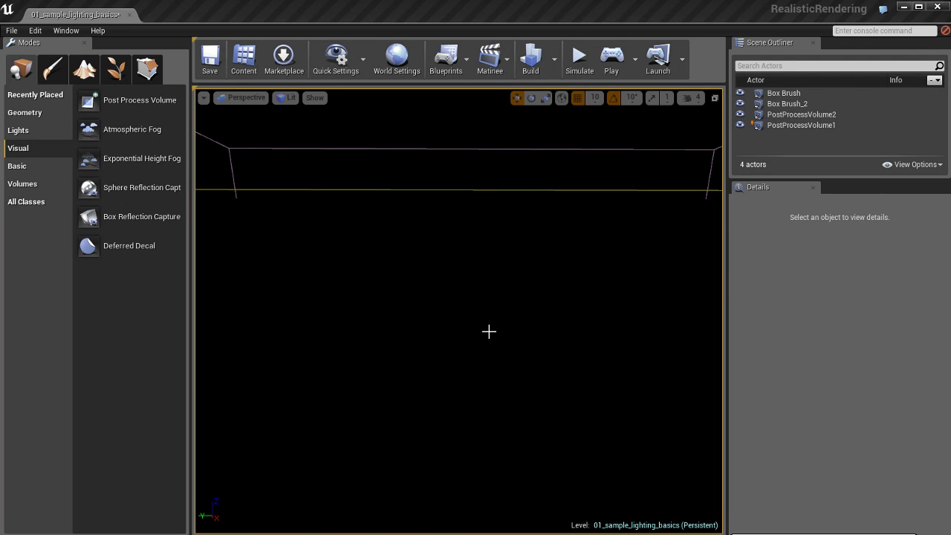
Step: Switch the viewport to unlit shading, place a directional light in the scene and shift it along the floor towards the camera
key("alt+3")
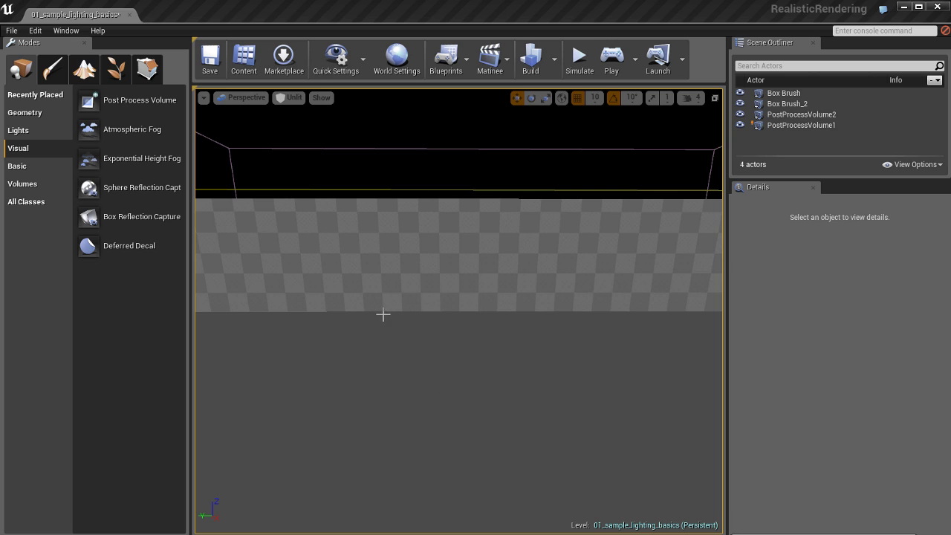
left_click(33, 131)
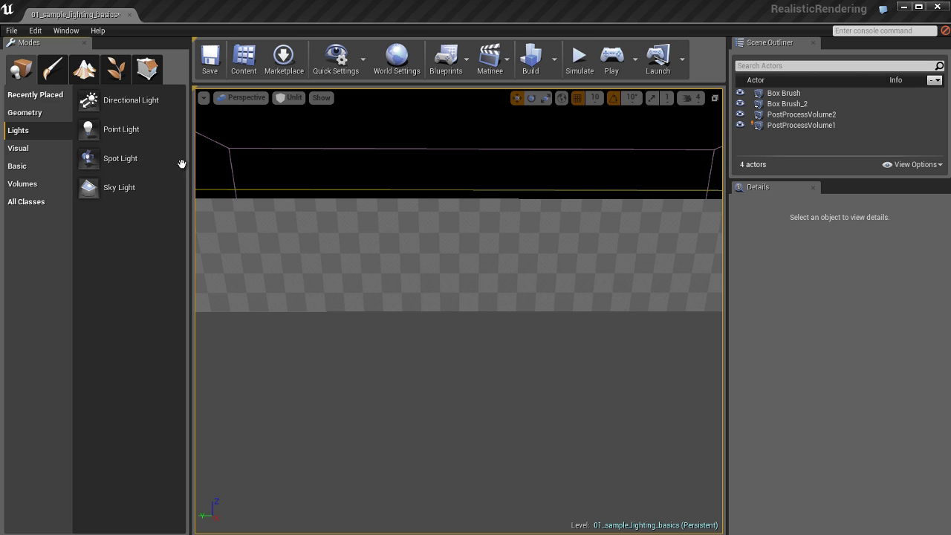
left_click_drag(112, 99, 388, 264)
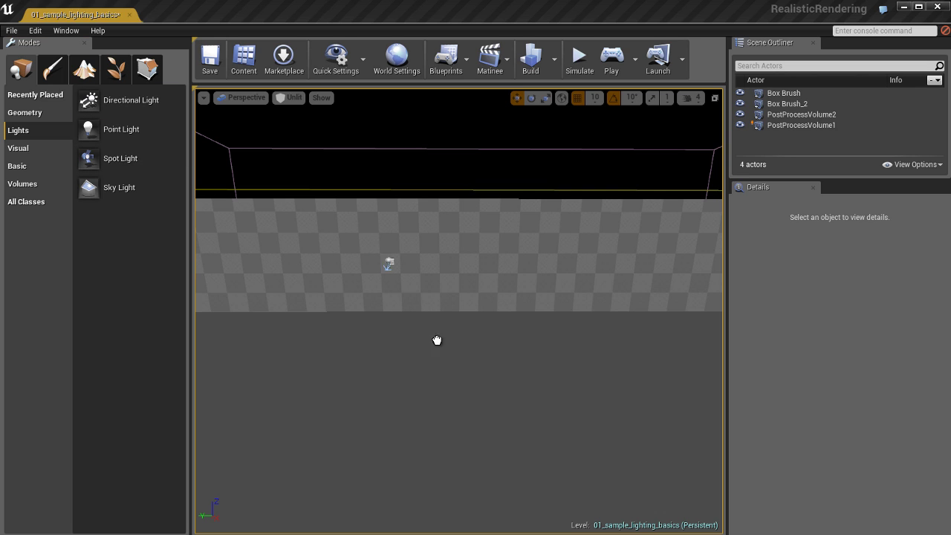
left_click_drag(437, 340, 453, 364)
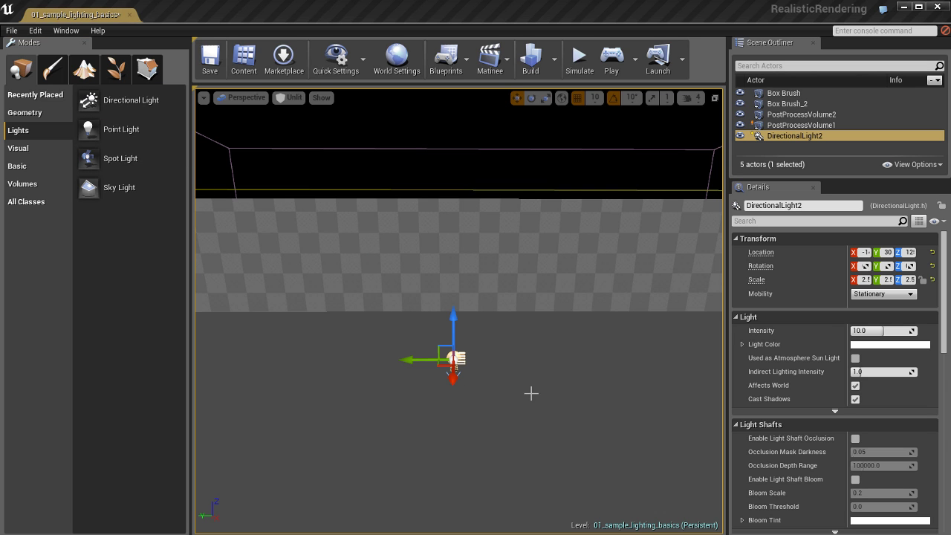
Step: Raise the directional light above the floor, return the viewport to lit shading and focus on the light
left_click_drag(540, 414, 538, 331, "ctrl")
key("alt+4")
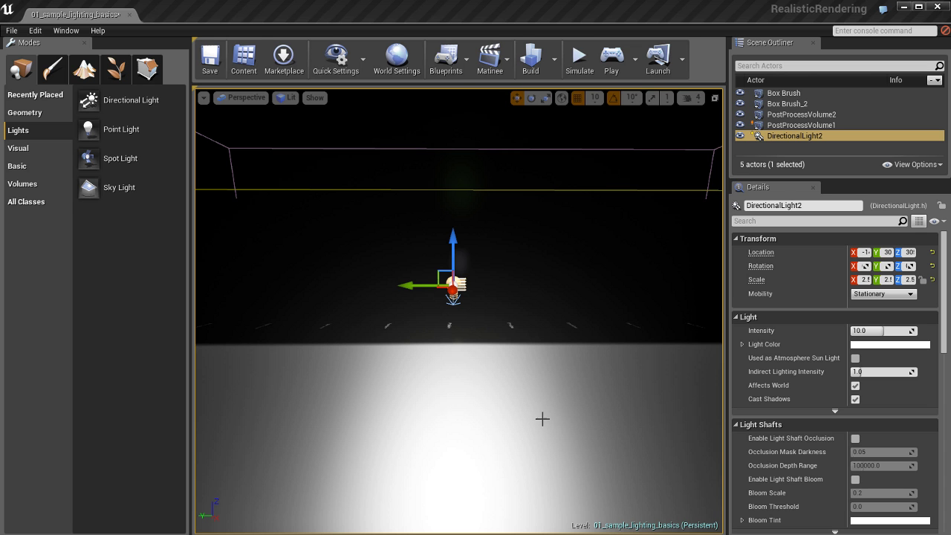
key("f")
left_click_drag(467, 397, 569, 401, "alt")
right_click_drag(568, 400, 466, 338)
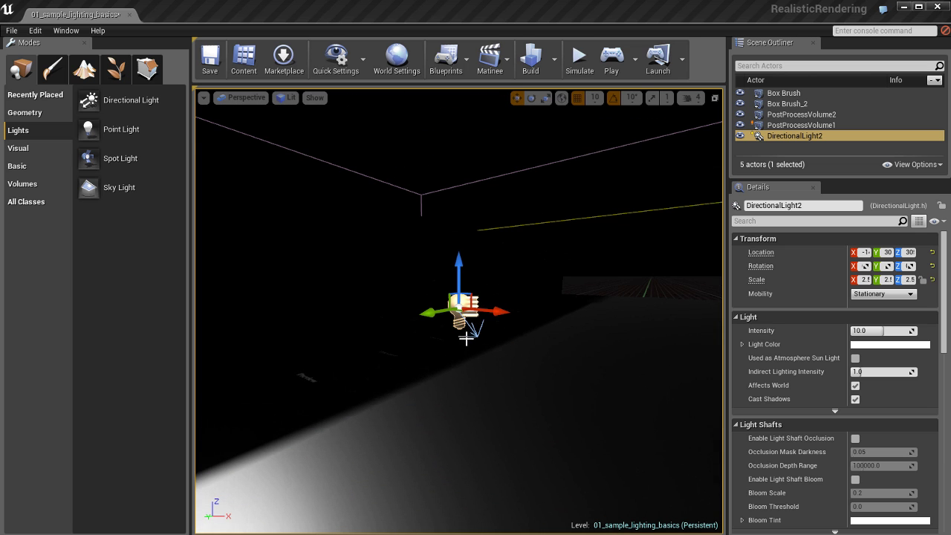
Step: Move the directional light higher and sideways above the floor
left_click(526, 387)
left_click_drag(519, 365, 583, 362, "alt")
right_click_drag(583, 362, 524, 361)
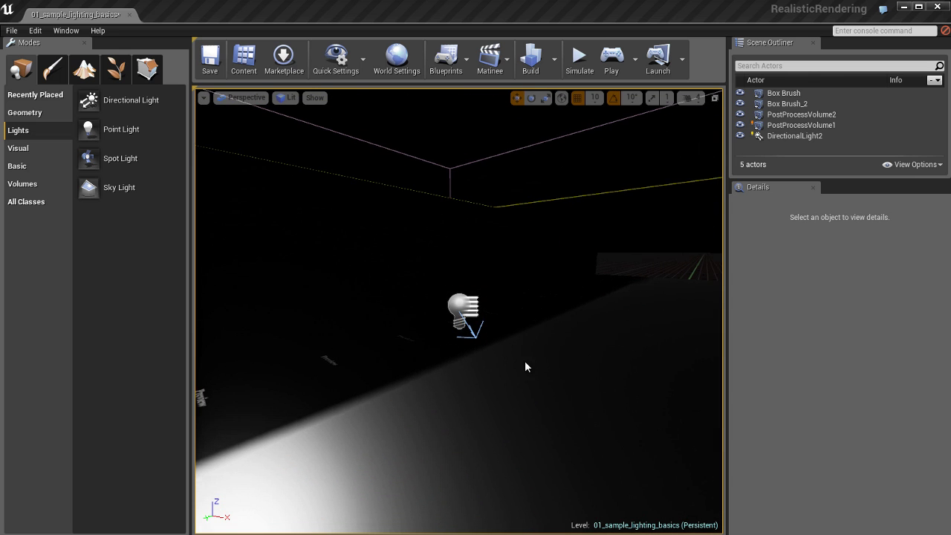
left_click(462, 309)
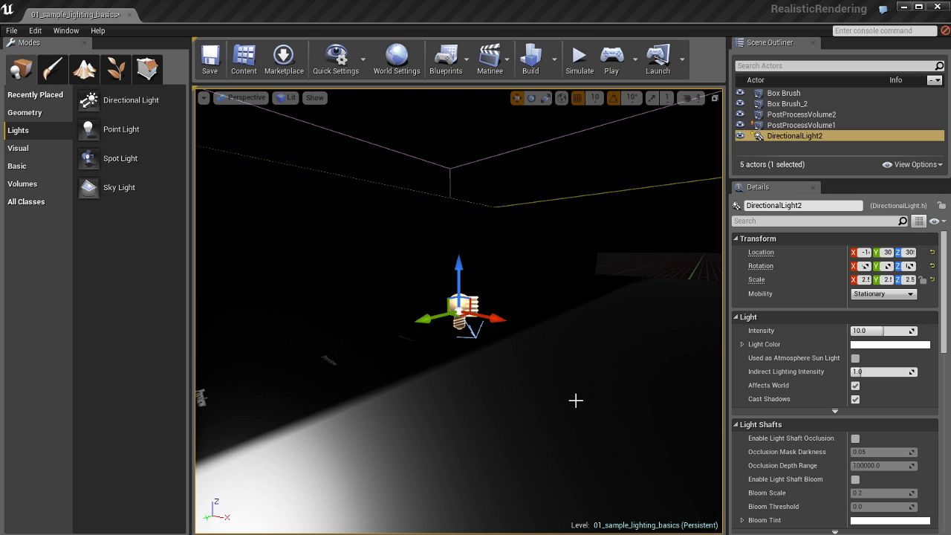
left_click_drag(459, 307, 483, 245)
Step: Try rotating the directional light towards the checkered wall and undo the rotations
key("e")
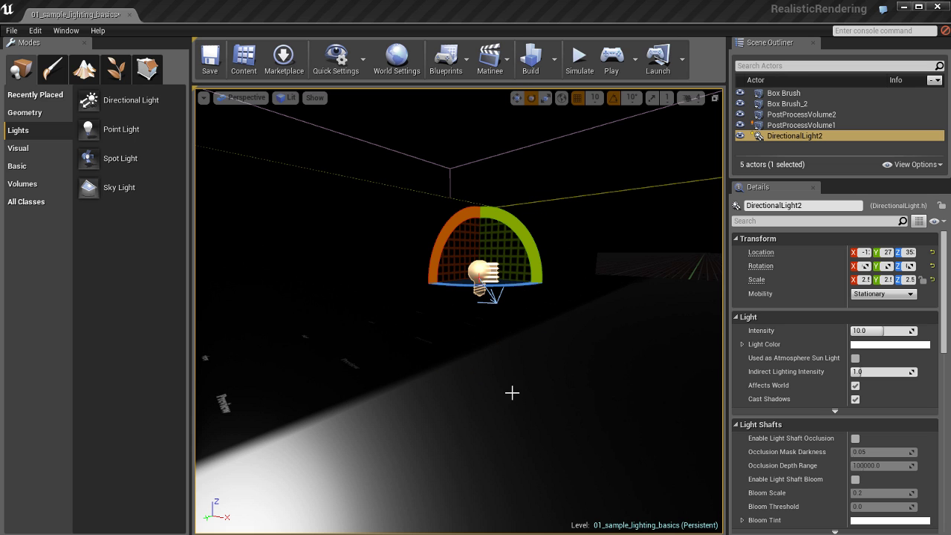
left_click_drag(558, 401, 478, 366)
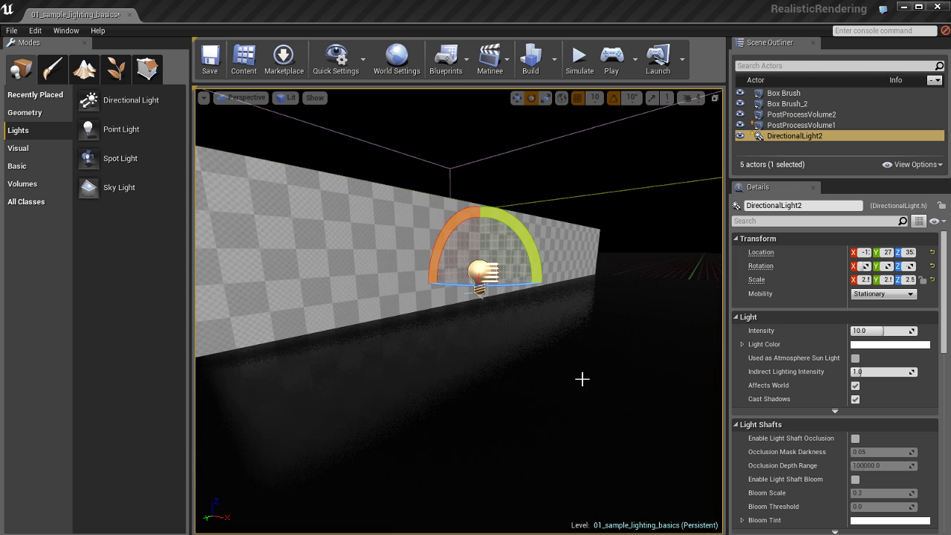
left_click_drag(533, 256, 470, 374)
key("ctrl+z")
key("ctrl+z")
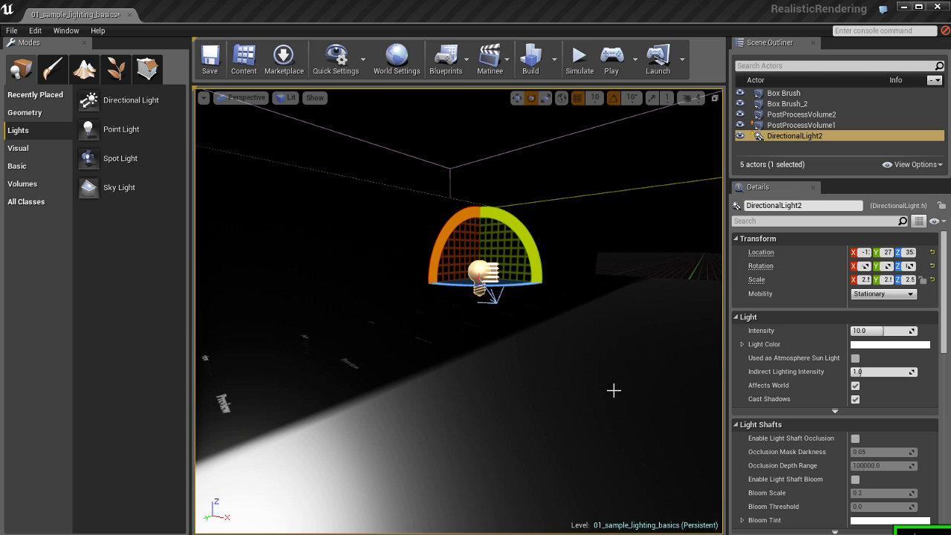
Step: Lock the viewport to the directional light and fly it to a new position aimed obliquely at the checkered wall
left_click_drag(584, 362, 533, 378, "alt")
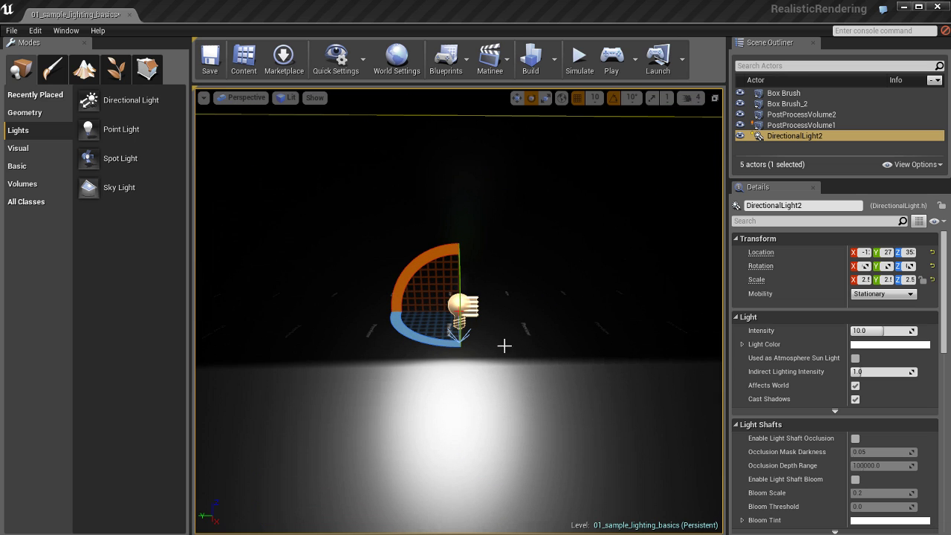
left_click(204, 98)
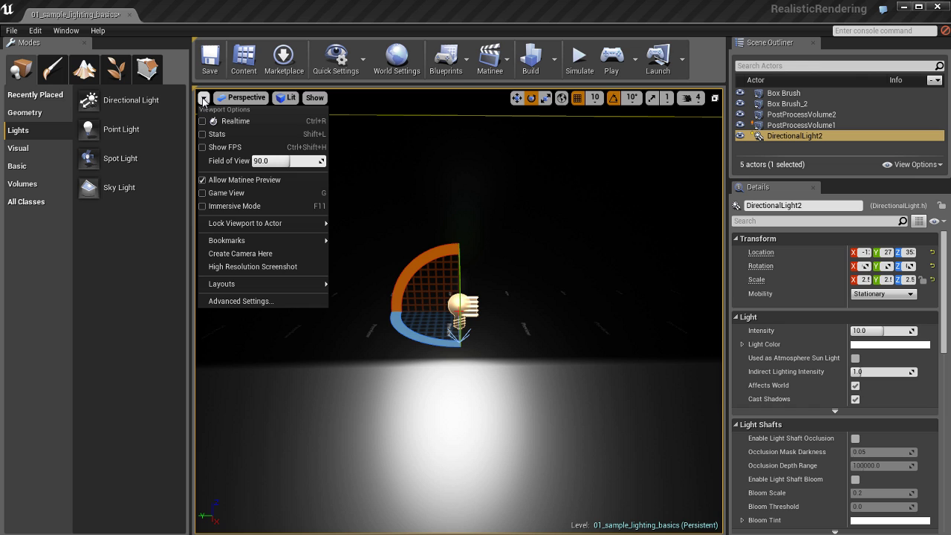
mouse_move(223, 224)
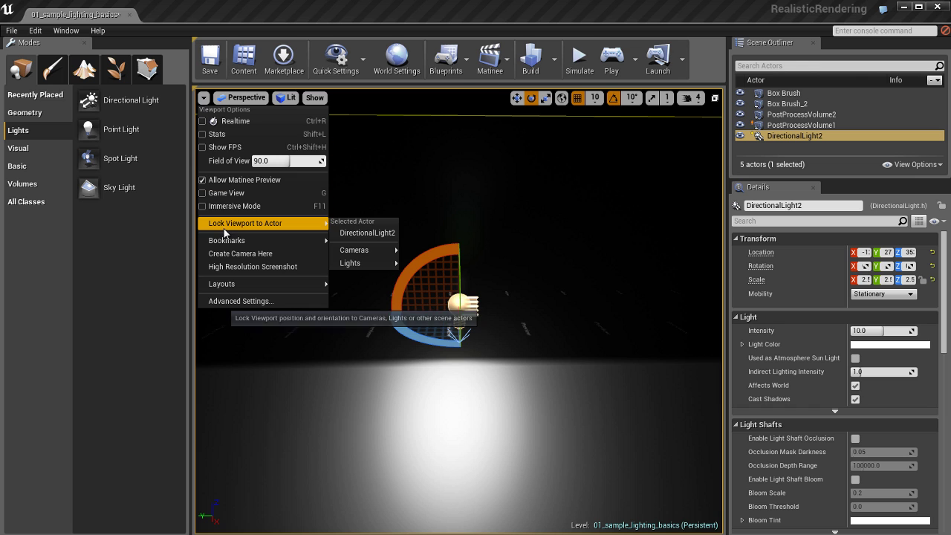
left_click(367, 232)
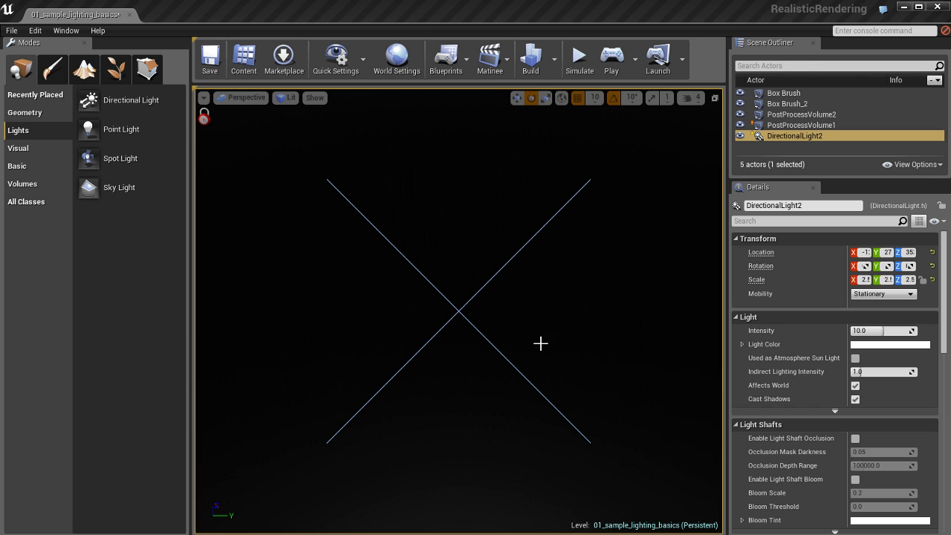
right_click_drag(541, 344, 793, 293)
key("s")
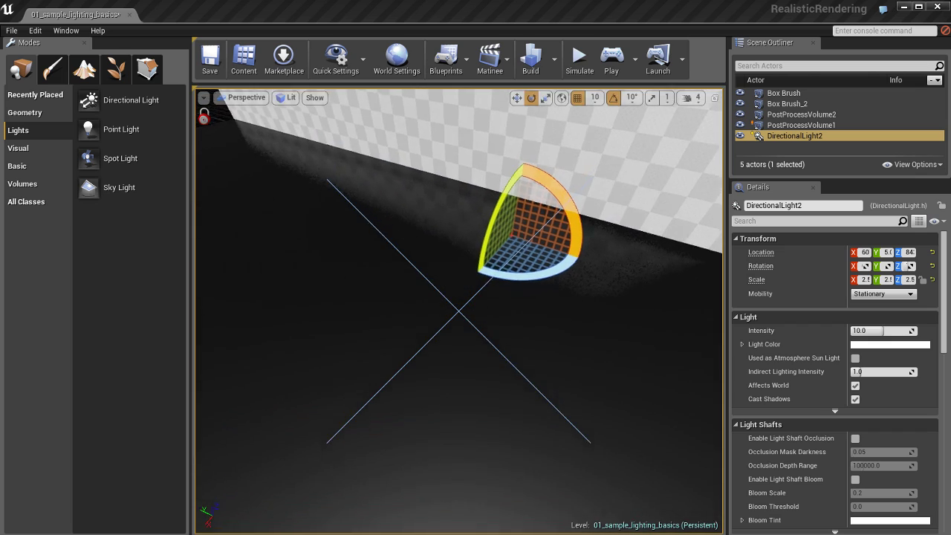
right_click_drag(530, 268, 568, 350)
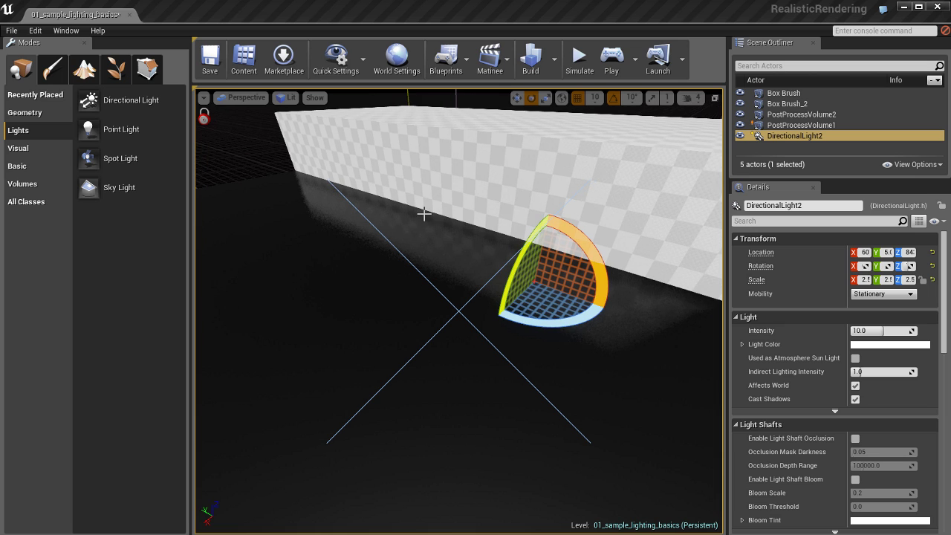
Step: Deselect the directional light and unlock the viewport from it
key("Escape")
left_click(204, 99)
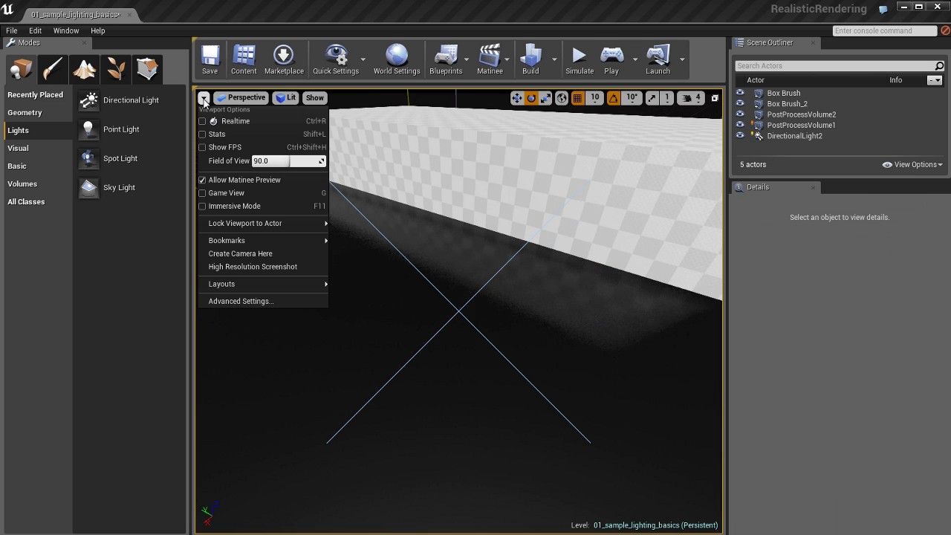
mouse_move(233, 224)
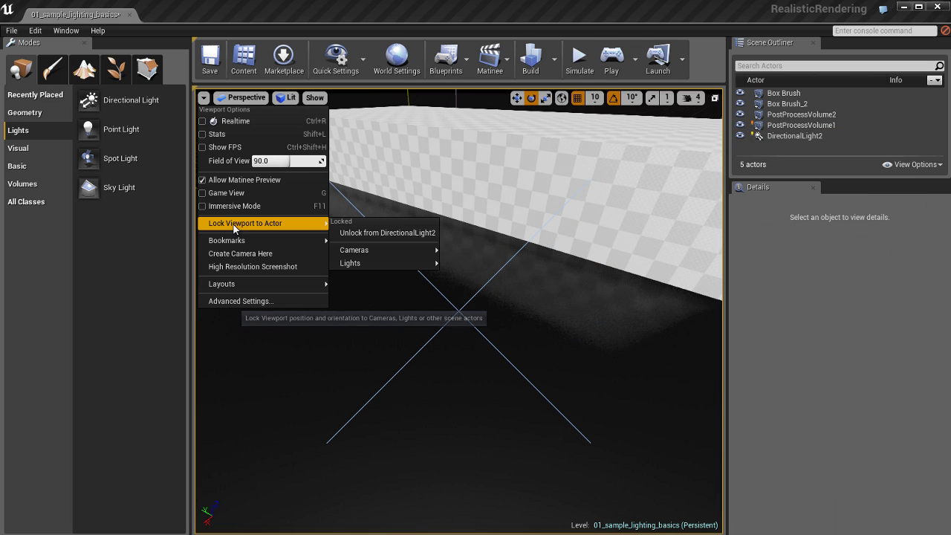
left_click(376, 232)
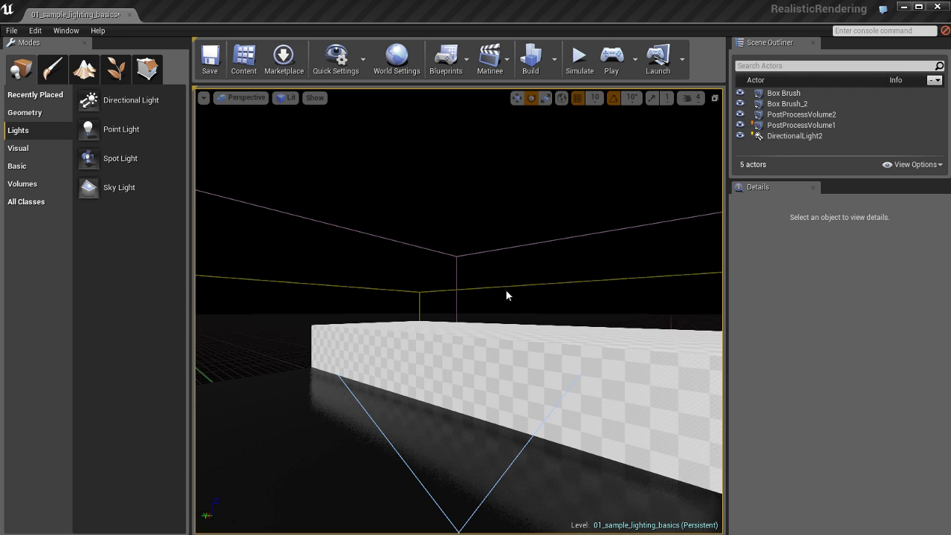
Step: Examine from several sides how the directional light illuminates the checkered wall and the reflective floor
scroll(483, 280, "down", 1)
right_click_drag(643, 355, 657, 370)
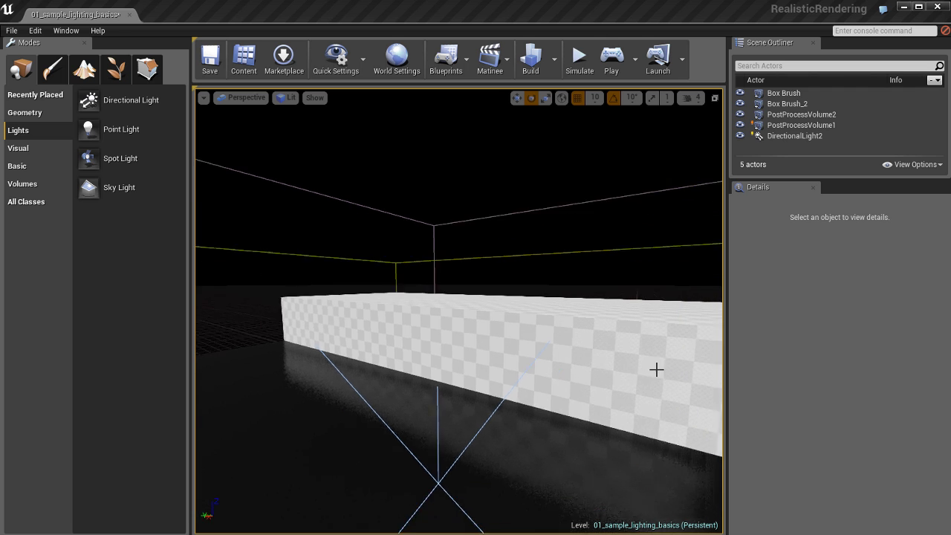
scroll(703, 371, "down", 5)
left_click(462, 332)
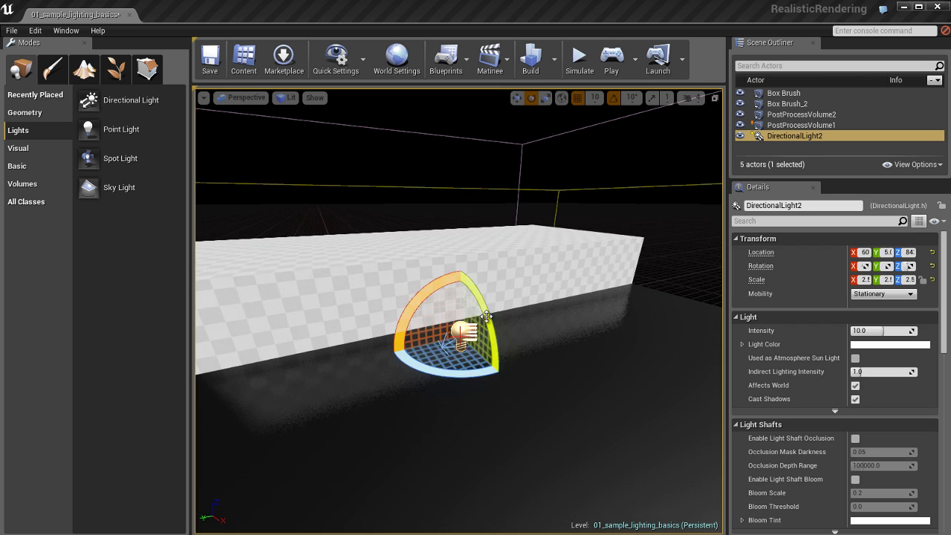
key("f")
left_click_drag(546, 331, 550, 317, "alt")
key("Escape")
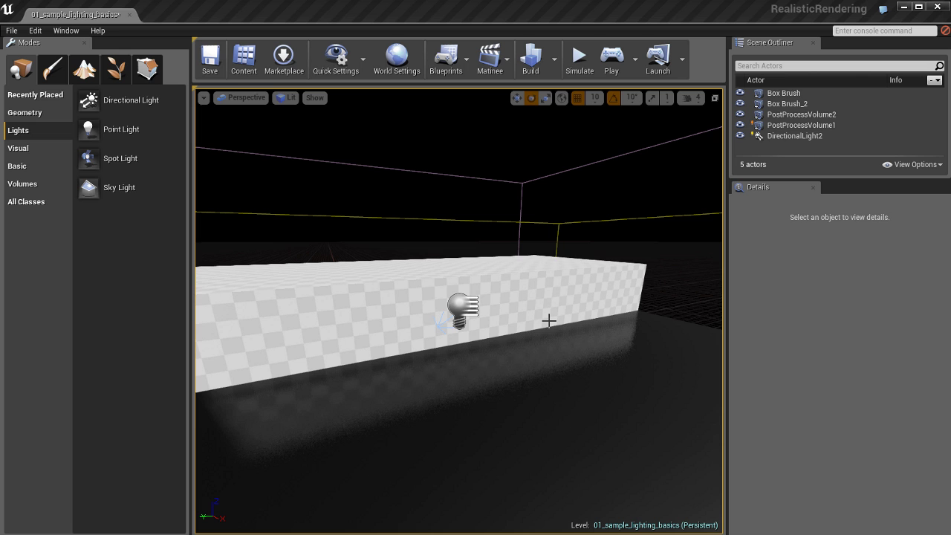
left_click_drag(465, 396, 721, 418, "alt")
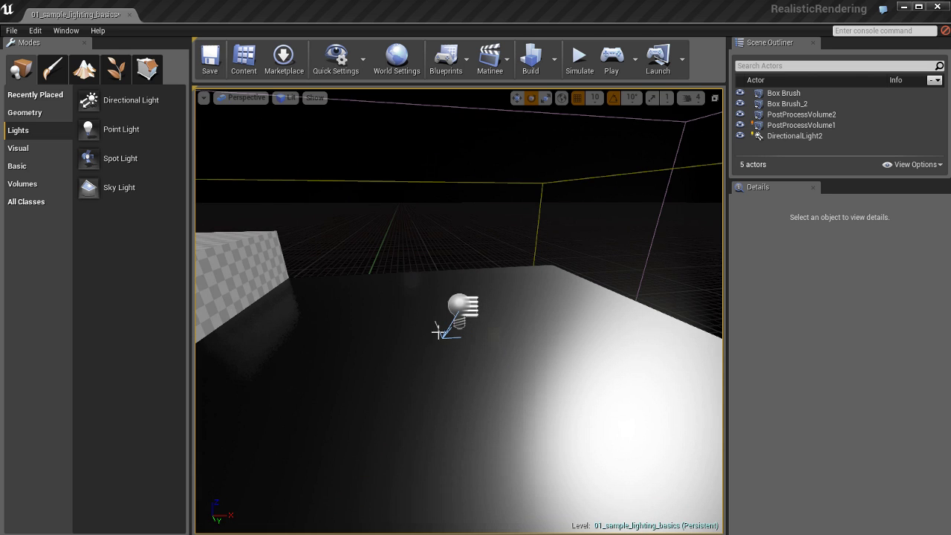
left_click(459, 301)
left_click_drag(497, 410, 537, 344, "alt")
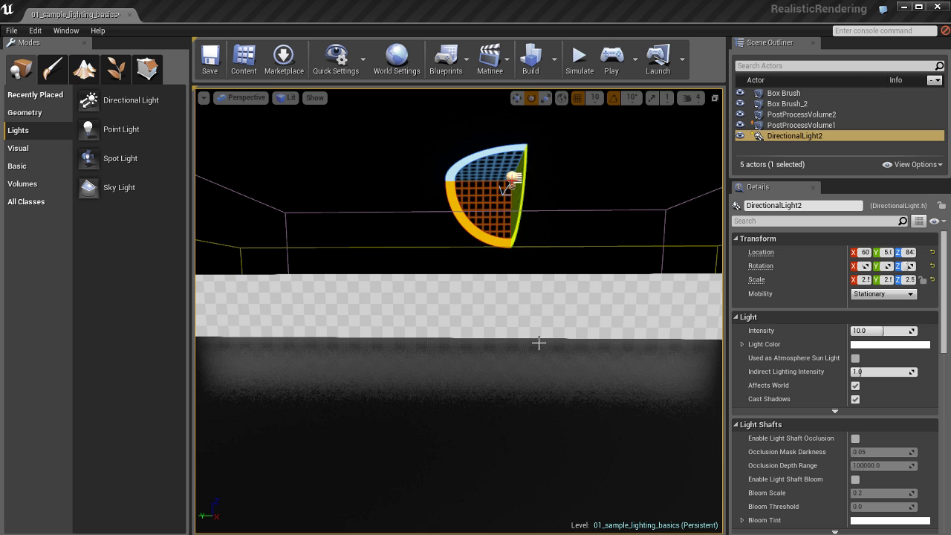
Step: Change the directional light's colour to a pale warm tint
key("w")
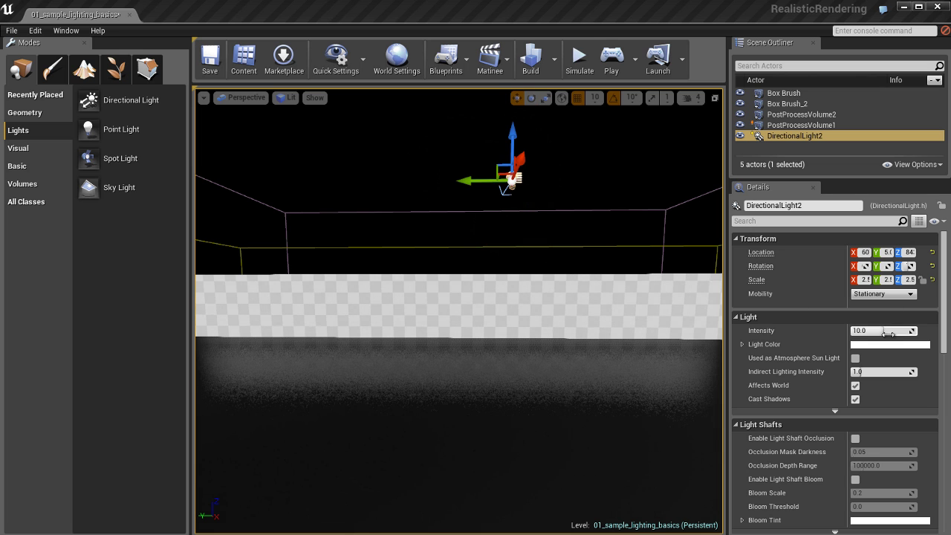
mouse_move(883, 331)
left_mouse_down()
mouse_move(868, 331)
mouse_move(895, 331)
left_mouse_up()
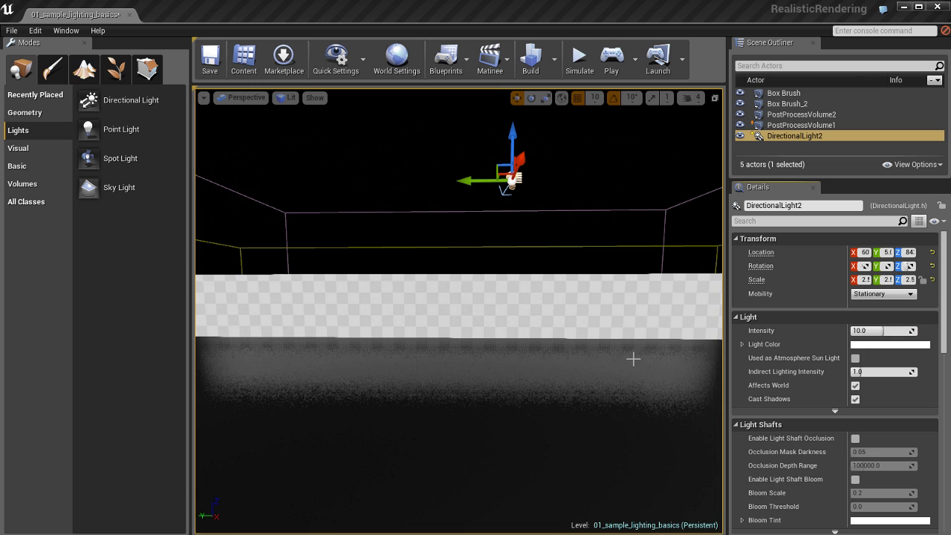
left_click(872, 346)
mouse_move(762, 394)
left_mouse_down()
mouse_move(733, 383)
mouse_move(777, 413)
mouse_move(767, 410)
mouse_move(781, 430)
mouse_move(770, 401)
left_mouse_up()
left_click(854, 473)
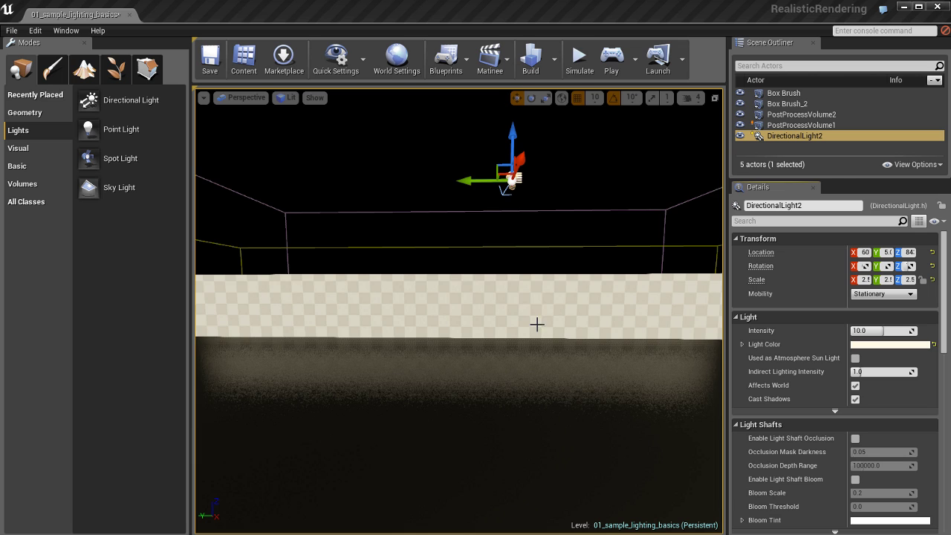
right_click_drag(520, 299, 520, 298)
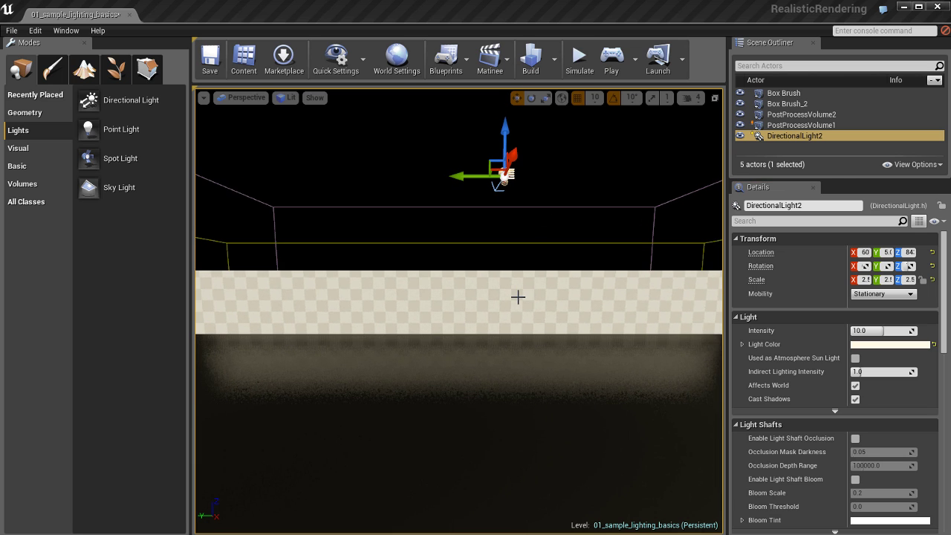
Step: Delete the directional light, switch the viewport to unlit shading and place a spot light on the floor
key("Delete")
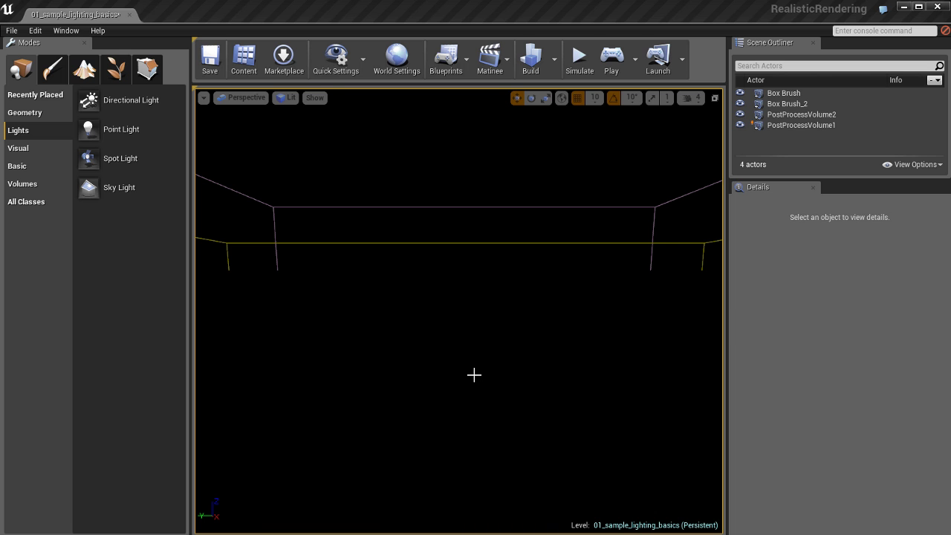
key("alt+3")
right_click_drag(437, 313, 544, 417)
right_click(437, 313)
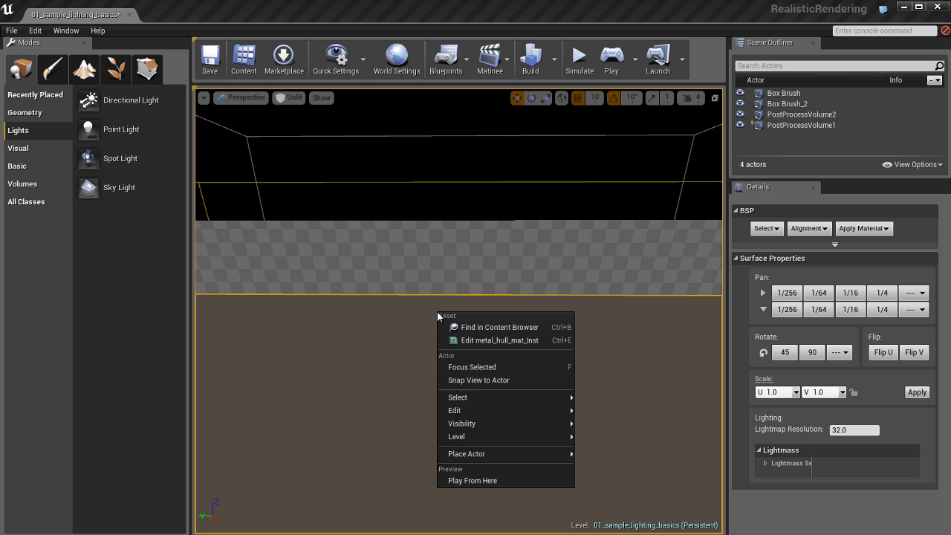
mouse_move(499, 456)
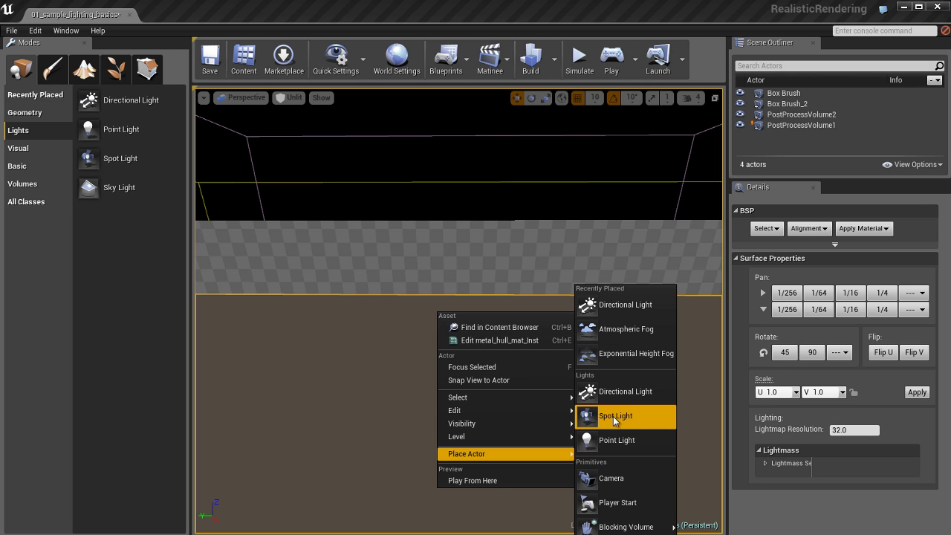
left_click(636, 421)
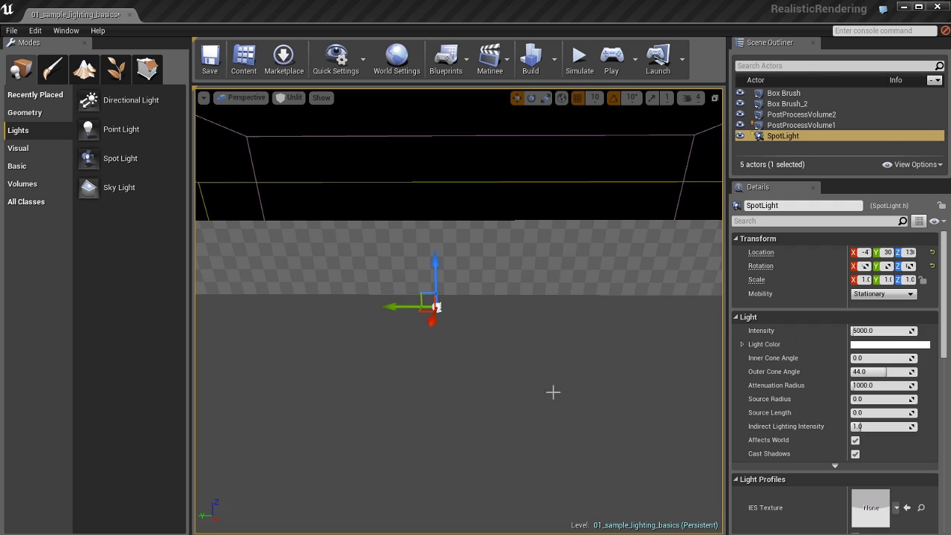
Step: Move the spot light across the floor along the X and Y axes and focus the view on it
right_click_drag(542, 376, 506, 361)
mouse_move(506, 361)
left_mouse_down("ctrl")
mouse_move(681, 382)
mouse_move(331, 342)
mouse_move(568, 361)
mouse_move(508, 353)
left_mouse_up("ctrl")
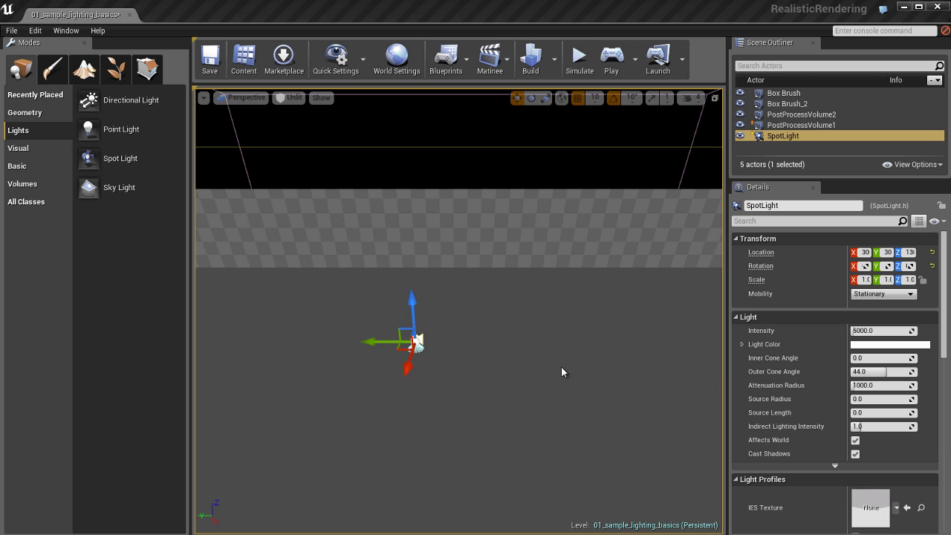
right_click_drag(563, 368, 600, 378, "ctrl")
key("f")
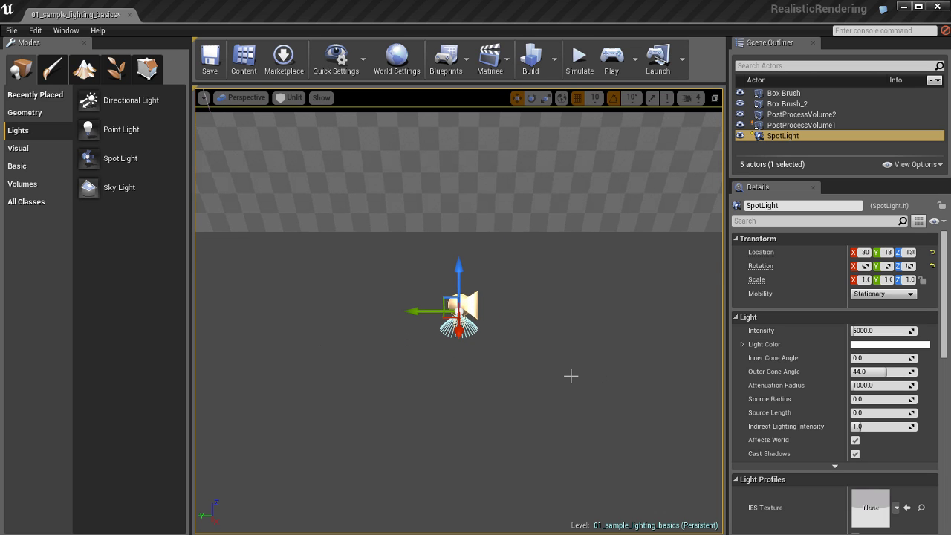
Step: Switch the viewport to lit shading, raise the spot light above the floor and check its light pool with the editor overlays hidden
key("alt+4")
mouse_move(571, 390)
left_mouse_down("ctrl")
mouse_move(582, 248)
mouse_move(571, 390)
left_mouse_up("ctrl")
right_click_drag(551, 409, 550, 385)
scroll(550, 383, "down", 5)
scroll(550, 385, "up", 3)
key("g")
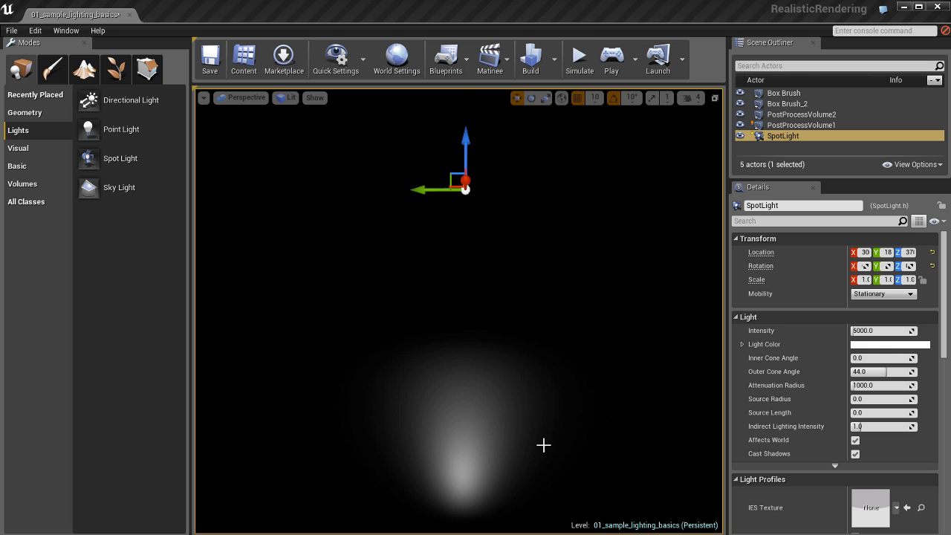
scroll(545, 432, "down", 3)
scroll(545, 432, "up", 2)
key("g")
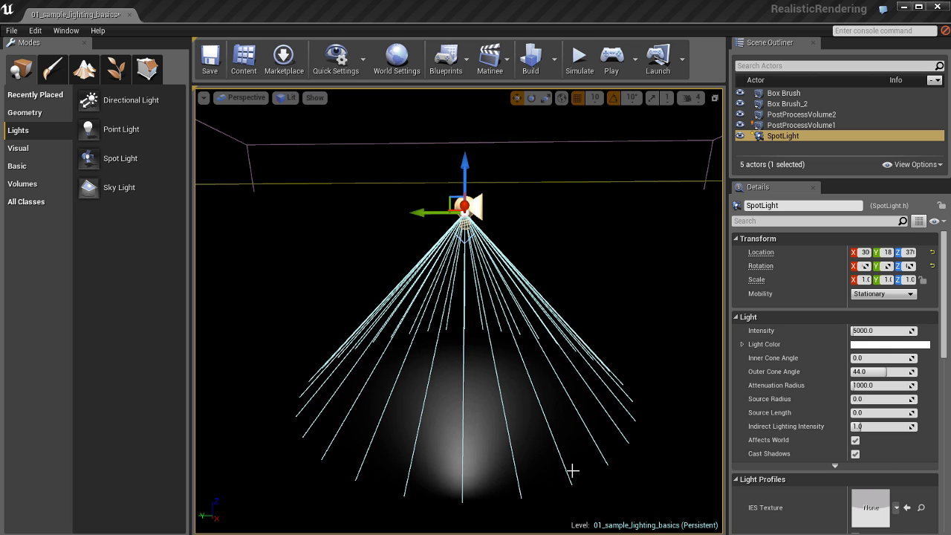
Step: Move the spot light along the Y axis and rotate it sideways, swinging its cone in both directions
key("e")
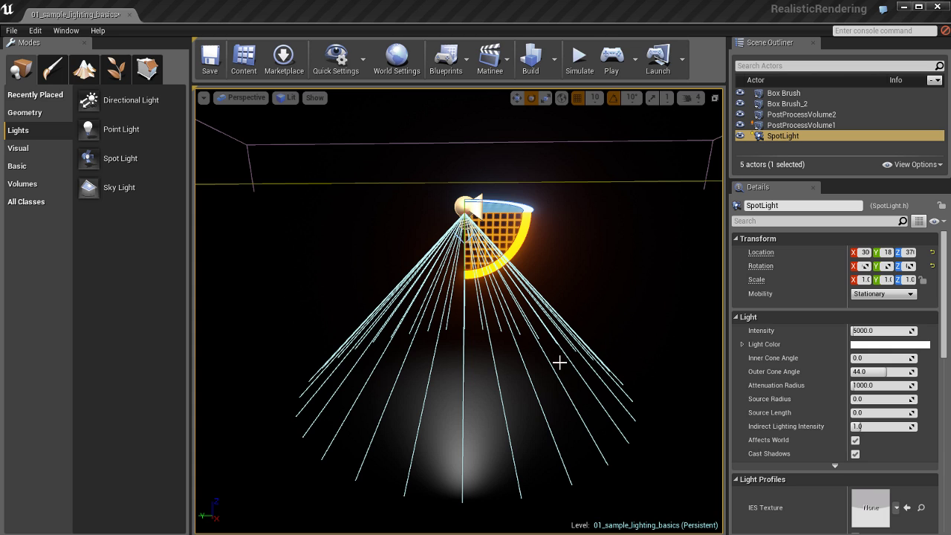
key("w")
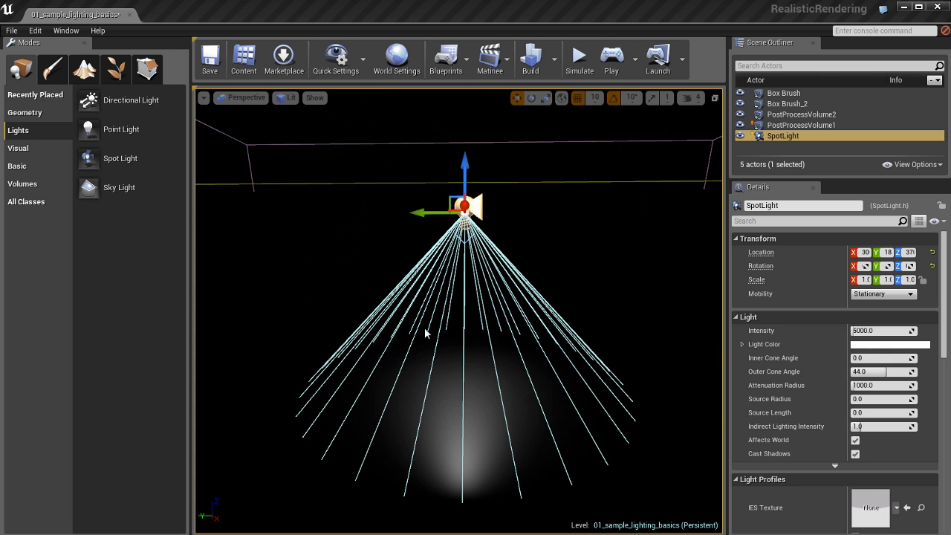
right_click_drag(425, 329, 540, 341, "ctrl")
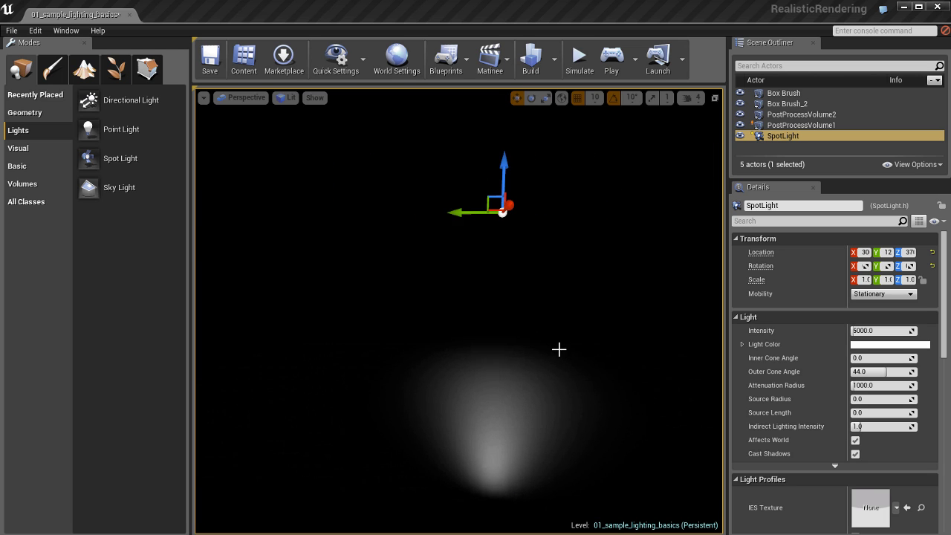
key("e")
right_click_drag(593, 358, 680, 367, "ctrl")
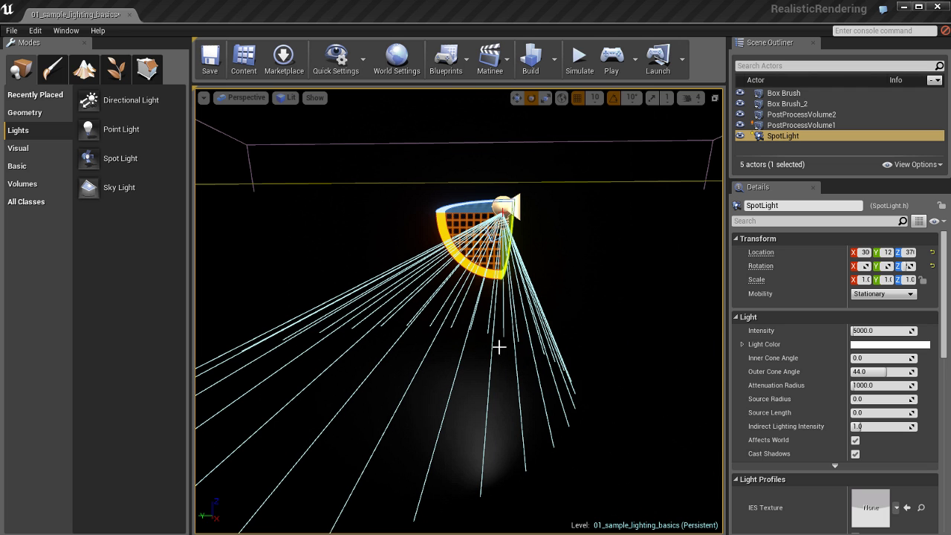
right_click_drag(505, 348, 410, 350, "ctrl")
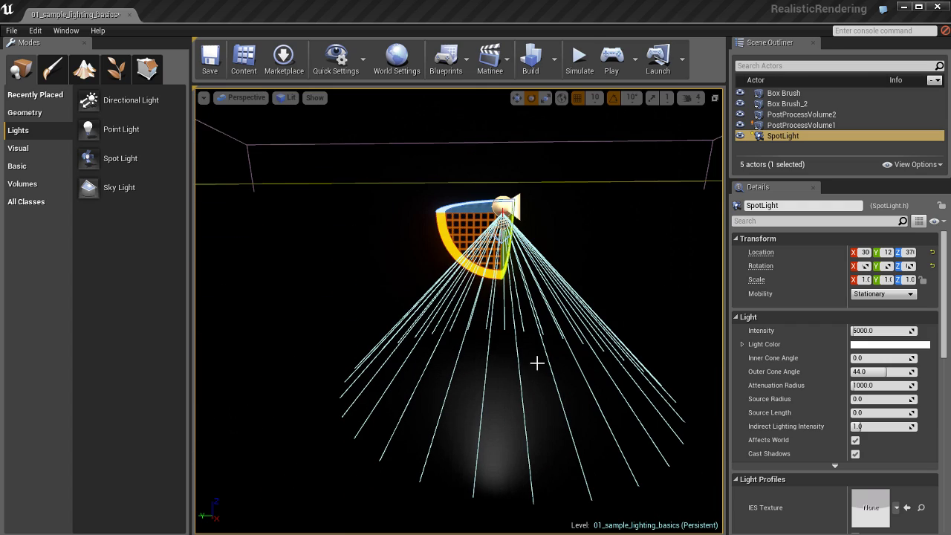
Step: Lock the viewport to the spot light and aim the light at the checkered wall from its own viewpoint in unlit shading
right_click_drag(537, 362, 555, 355)
scroll(554, 355, "up", 3)
right_click_drag(554, 356, 549, 388)
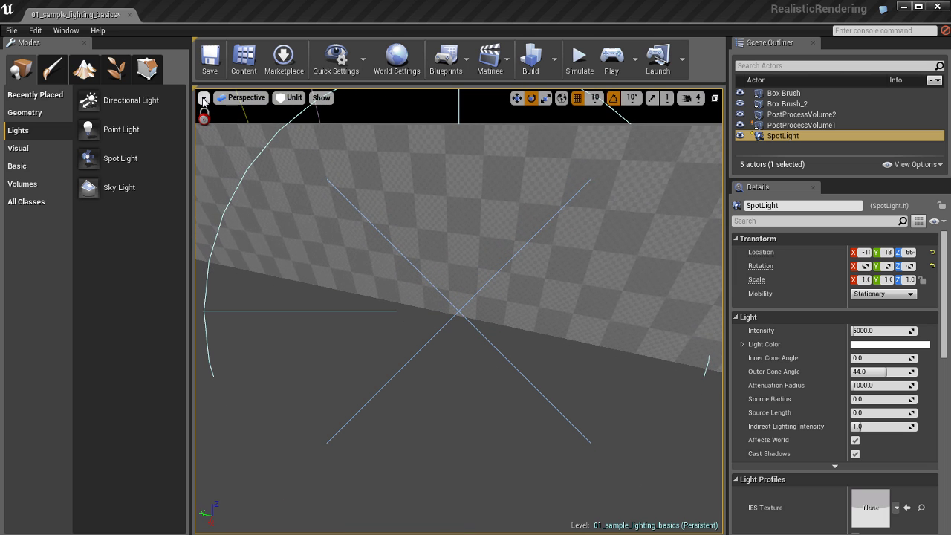
Step: Unlock the viewport from the spot light, reselect the light and save the level
left_click(203, 97)
mouse_move(284, 227)
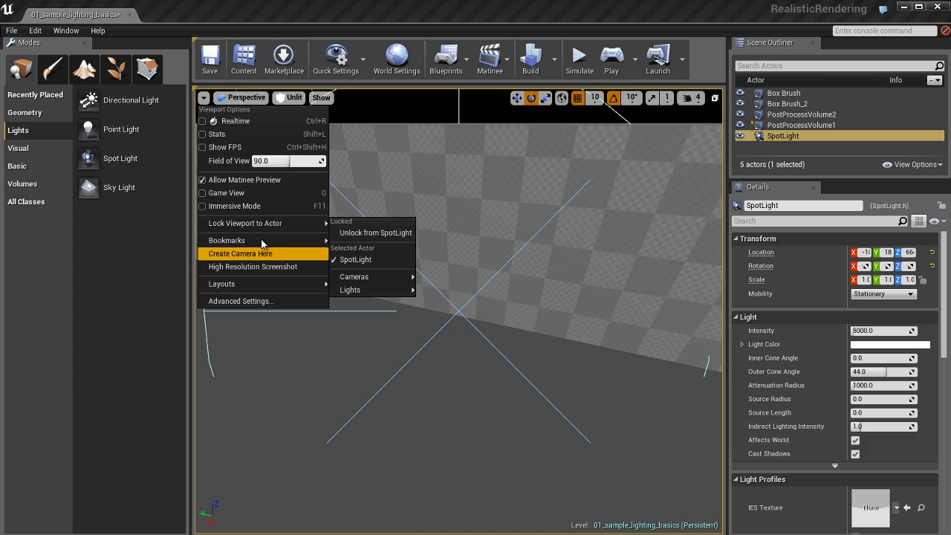
left_click(397, 232)
right_click_drag(605, 353, 605, 392)
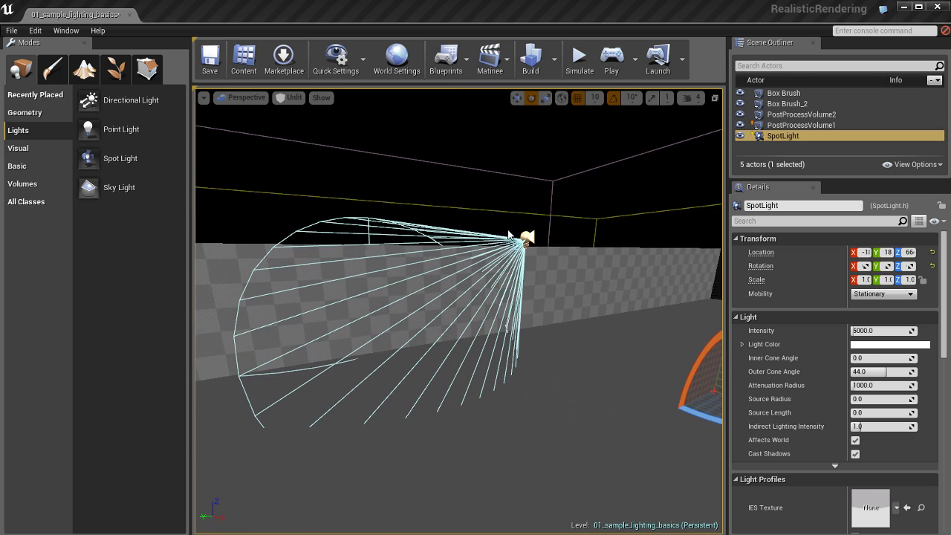
left_click(530, 236)
right_click_drag(537, 312, 536, 319)
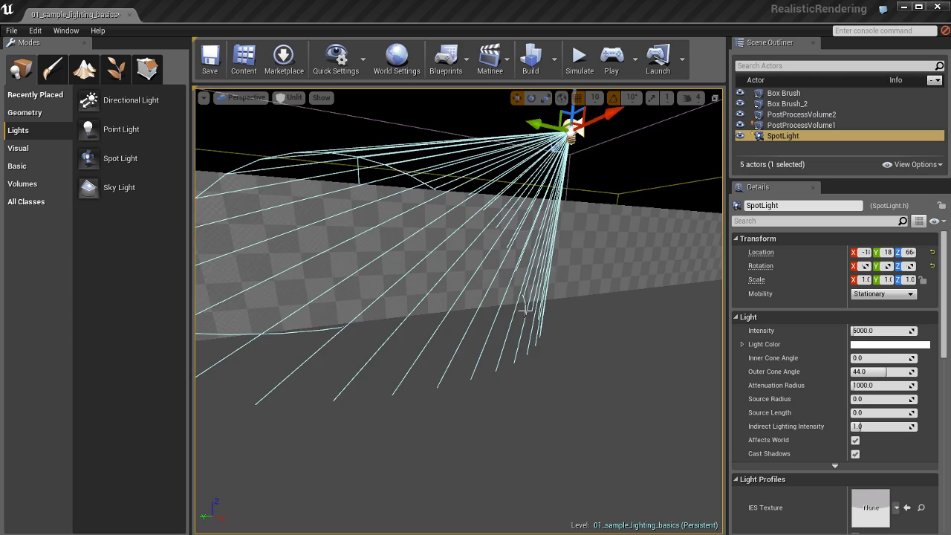
key("ctrl+s")
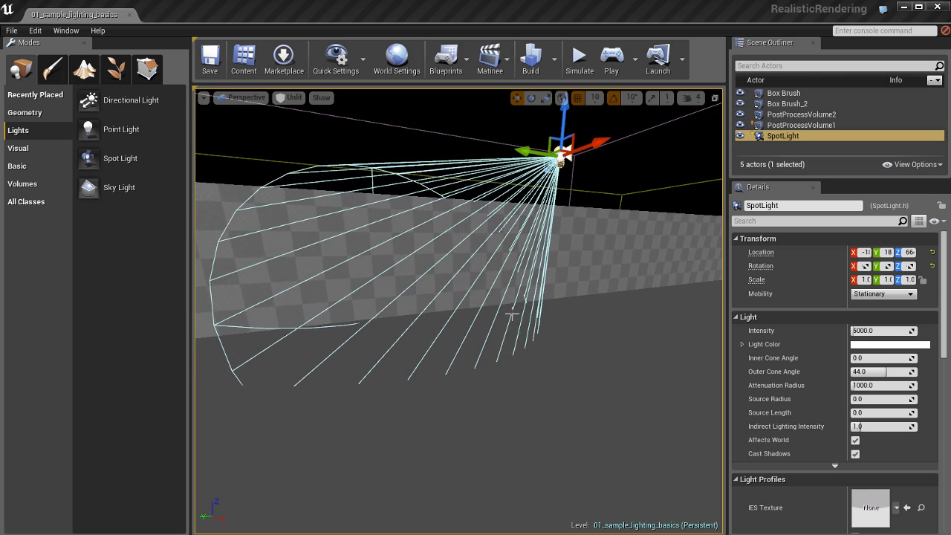
Step: Examine in lit shading, with and without the editor overlays, how the spot light's cone falls on the checkered wall
key("alt+4")
right_click_drag(535, 273, 535, 273)
key("g")
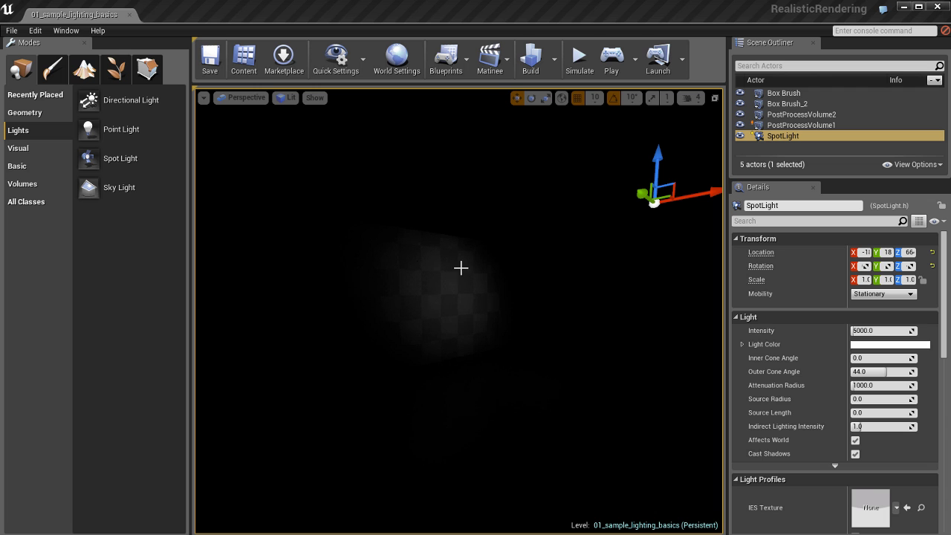
key("g")
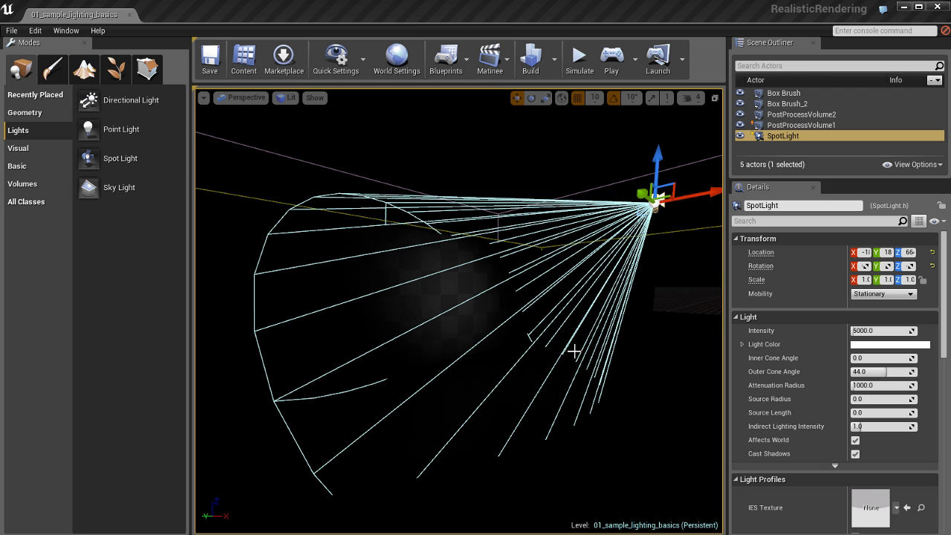
mouse_move(520, 351)
right_mouse_down()
mouse_move(575, 363)
mouse_move(534, 353)
right_mouse_up()
key("a")
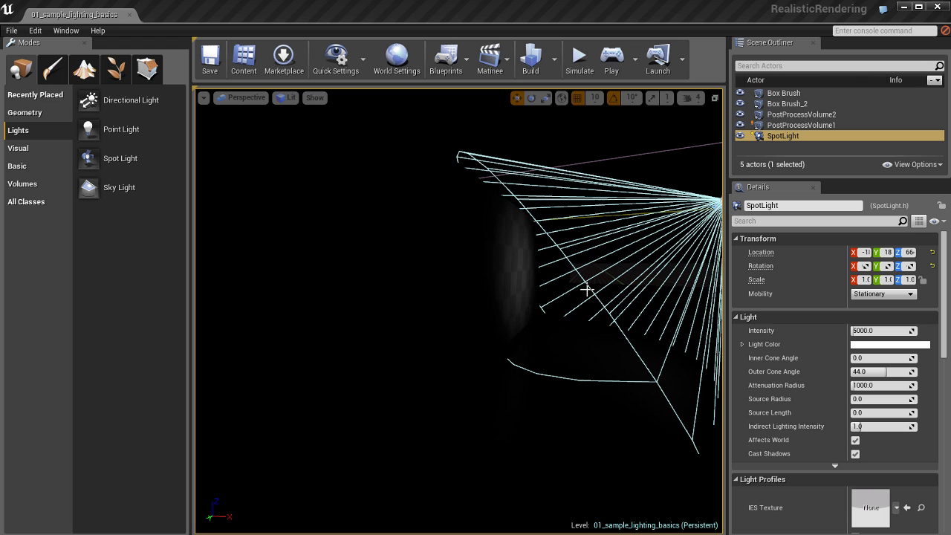
scroll(584, 369, "down", 5)
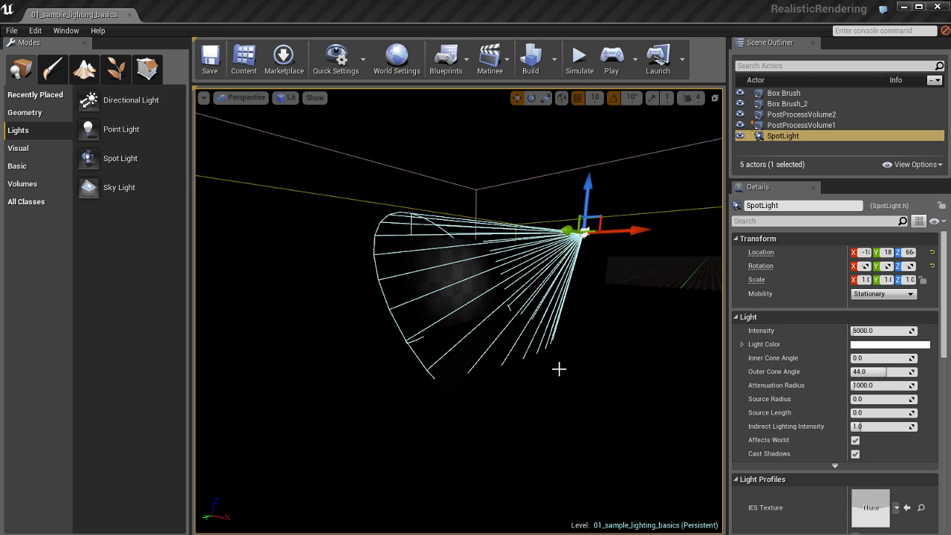
Step: Widen the spot light's outer cone angle to about 45.6 and raise its intensity to about 10619
scroll(593, 365, "down", 3)
left_click_drag(556, 334, 535, 284)
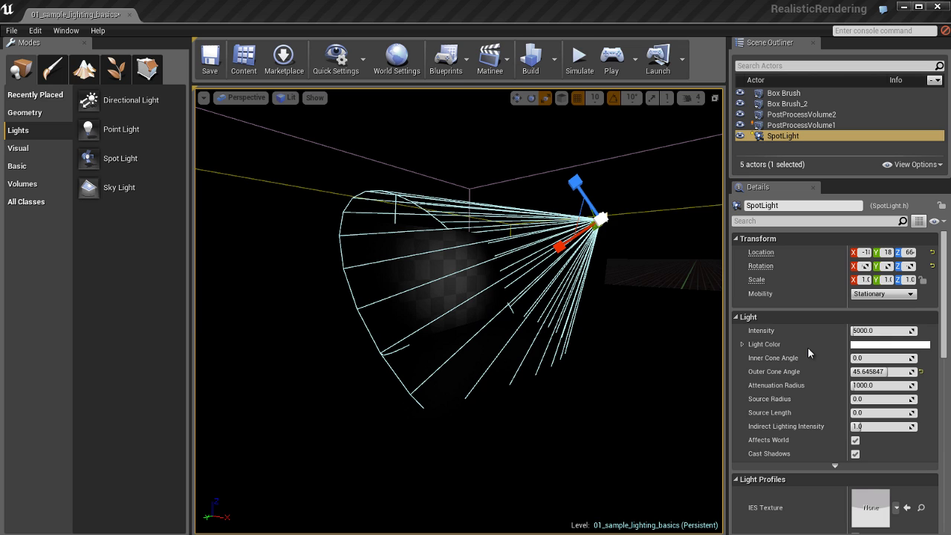
left_click_drag(888, 332, 910, 324)
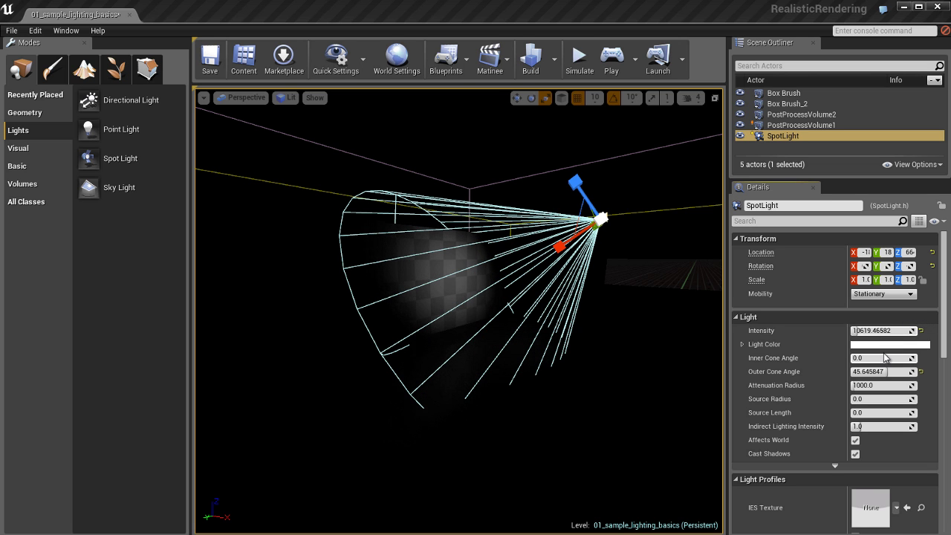
scroll(605, 344, "up", 3)
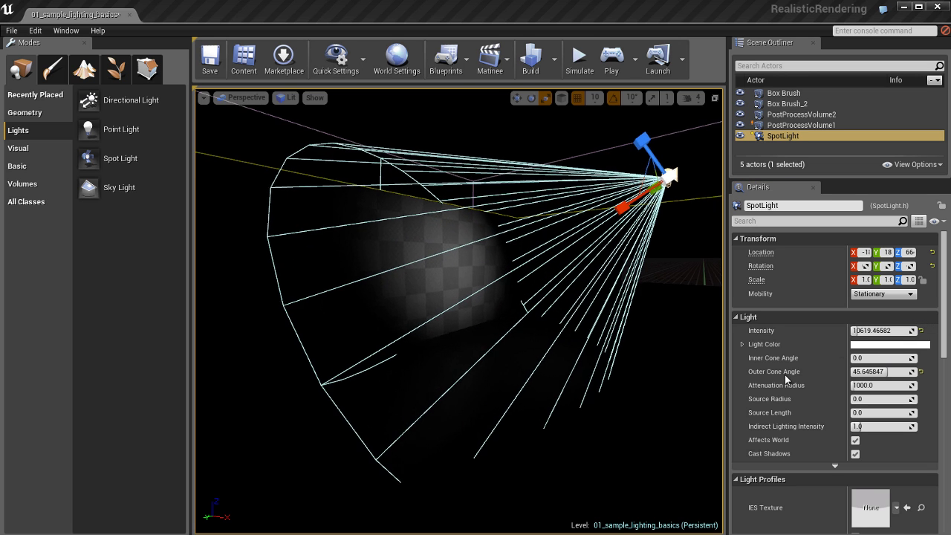
Step: Change the spot light's colour to a pale yellow
left_click(889, 352)
left_click_drag(781, 397, 798, 420)
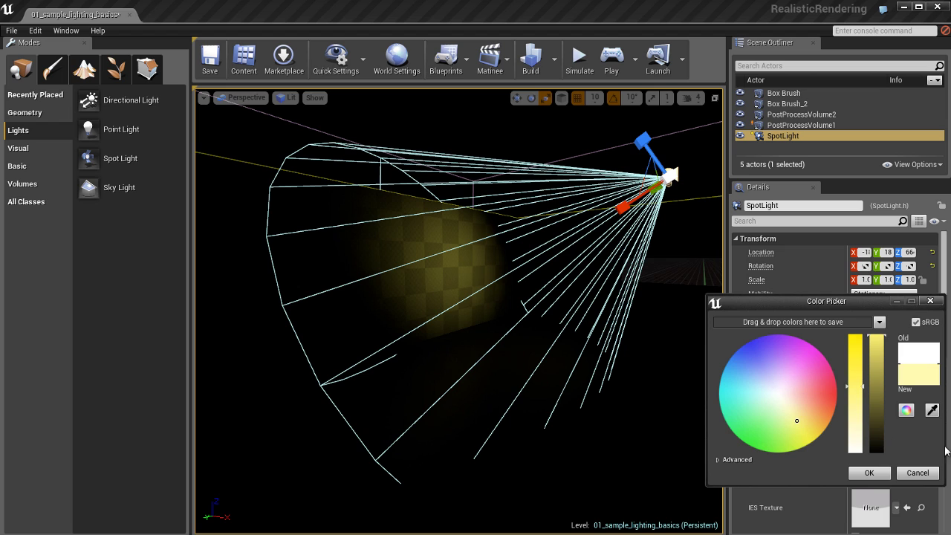
left_click(870, 473)
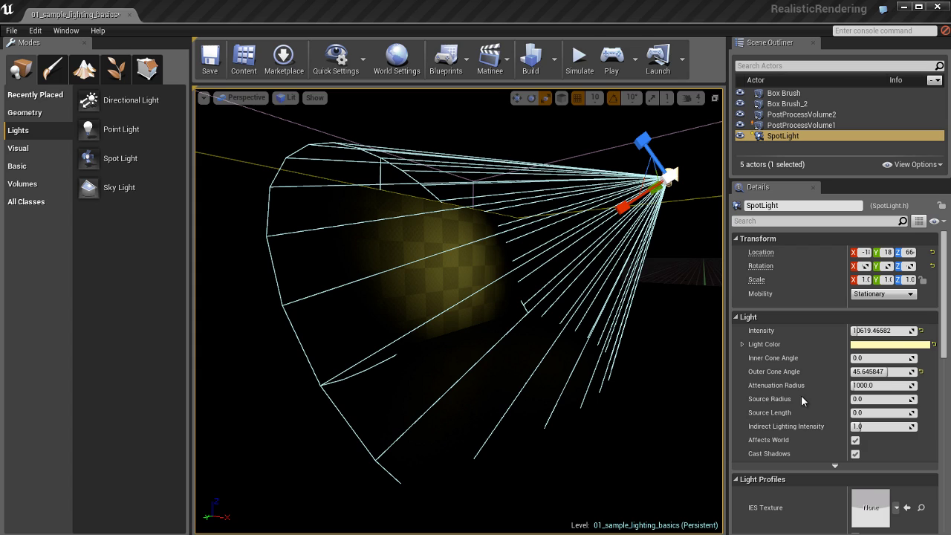
Step: Adjust the spot light's outer cone angle to about 44
left_click_drag(891, 373, 595, 336)
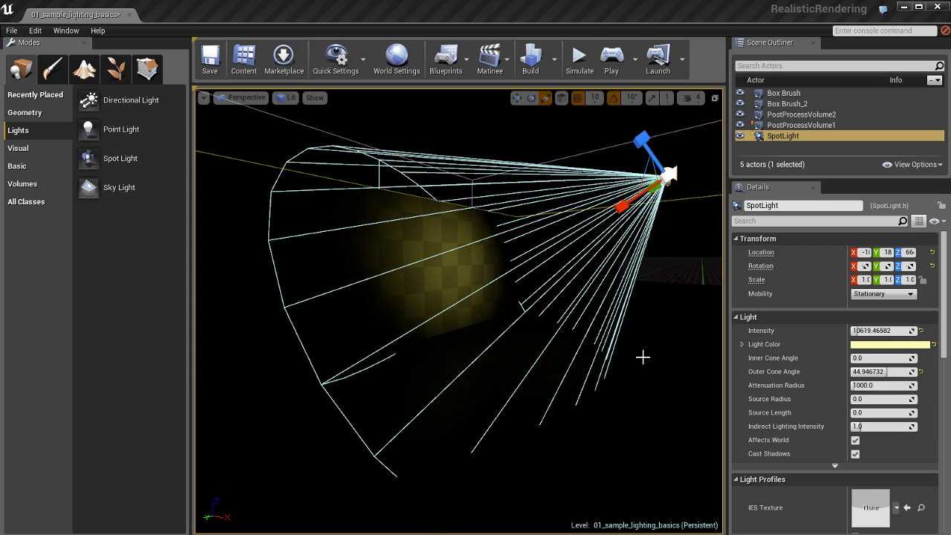
right_click_drag(616, 343, 621, 340)
left_click_drag(569, 344, 628, 379, "ctrl")
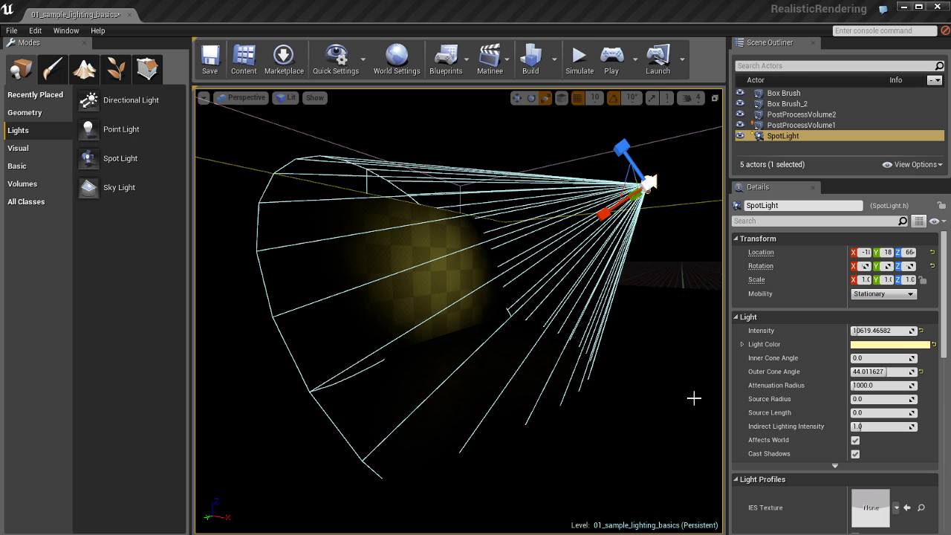
right_click_drag(617, 362, 607, 364)
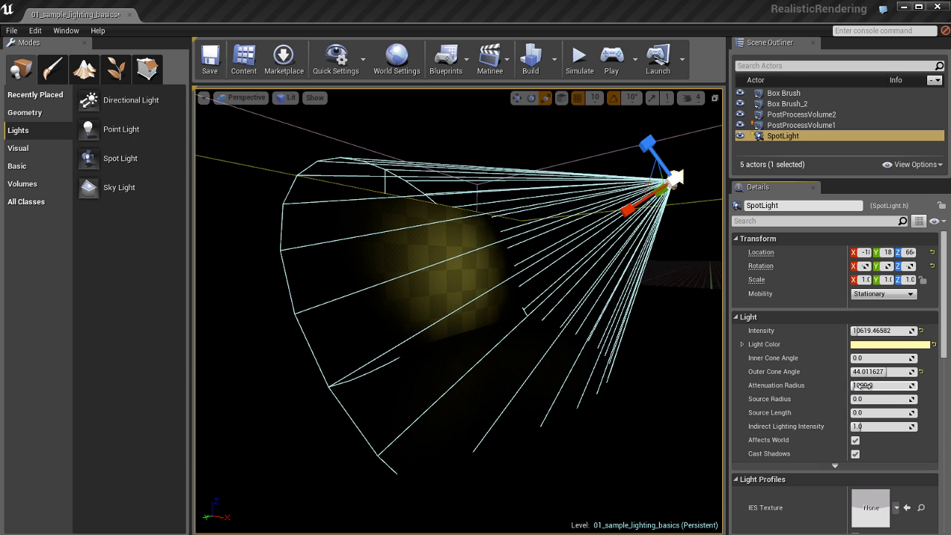
Step: Try an attenuation radius of about 130 on the spot light and extend it to about 1435
mouse_move(862, 386)
left_mouse_down()
mouse_move(914, 386)
mouse_move(861, 386)
left_mouse_up()
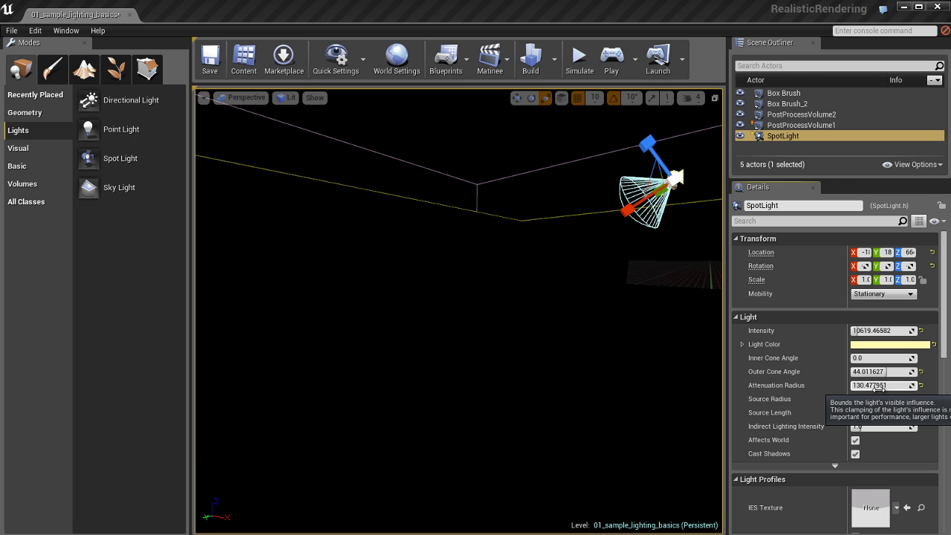
left_click_drag(877, 387, 881, 385)
scroll(483, 336, "down", 10)
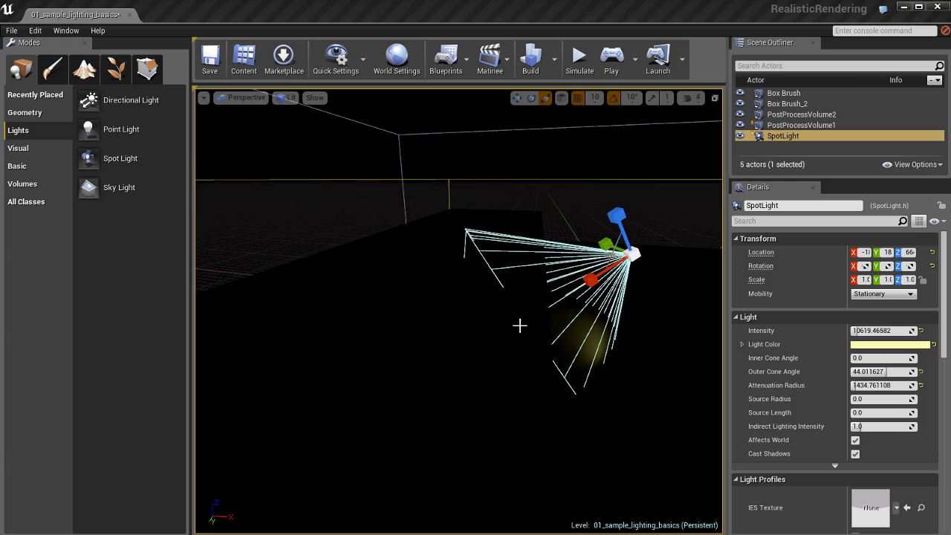
Step: Examine from several sides how the extended spot light falls on the wall and floor, with and without the editor overlays
right_click_drag(521, 324, 458, 289)
key("w")
key("s")
key("w")
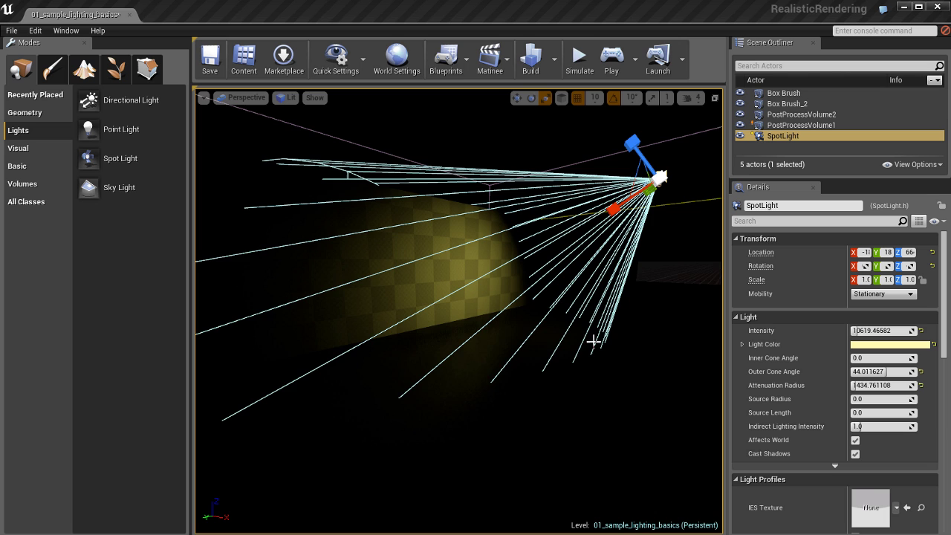
right_click_drag(594, 341, 589, 338)
key("g")
key("g")
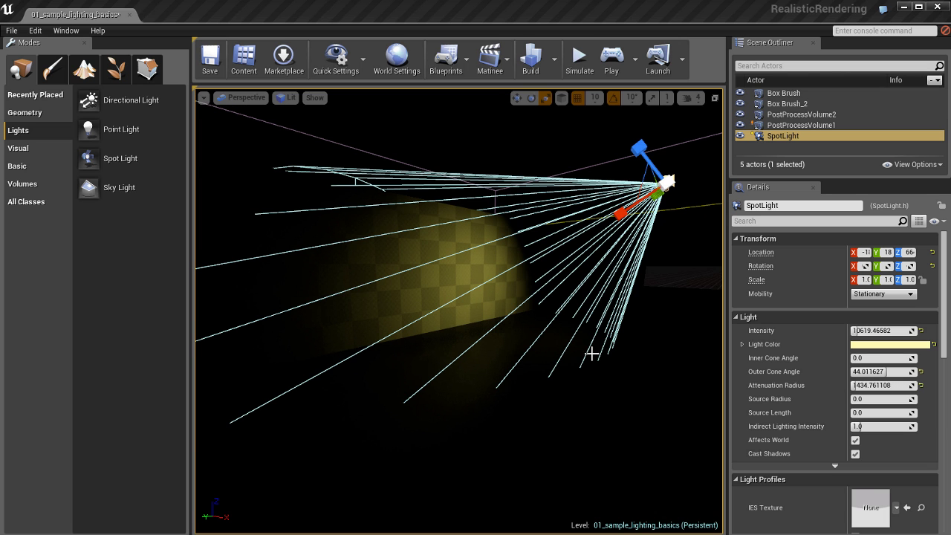
left_click_drag(592, 354, 620, 342)
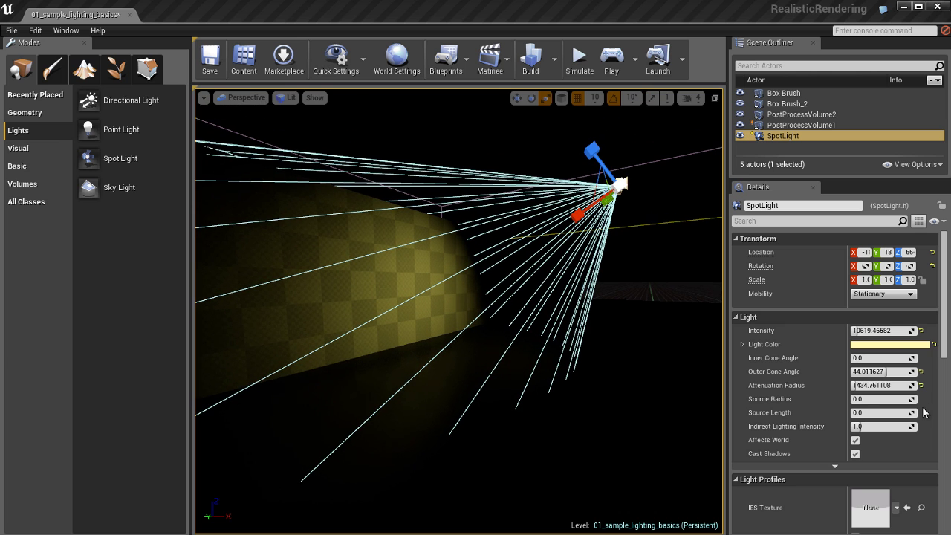
Step: Set the spot light's source radius to about 119, try source lengths of about 1436 and 544, and reset the length to 0
left_click_drag(865, 399, 946, 412)
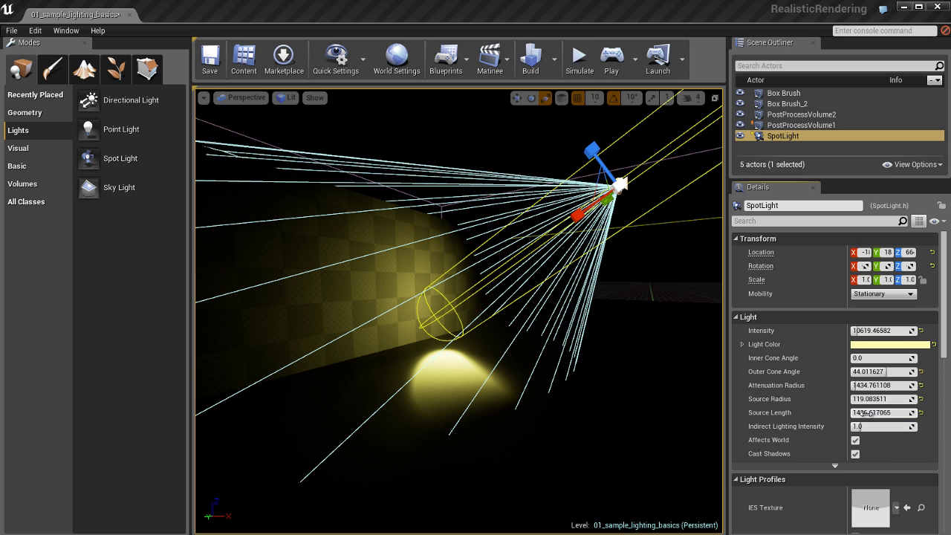
left_click_drag(871, 413, 822, 419)
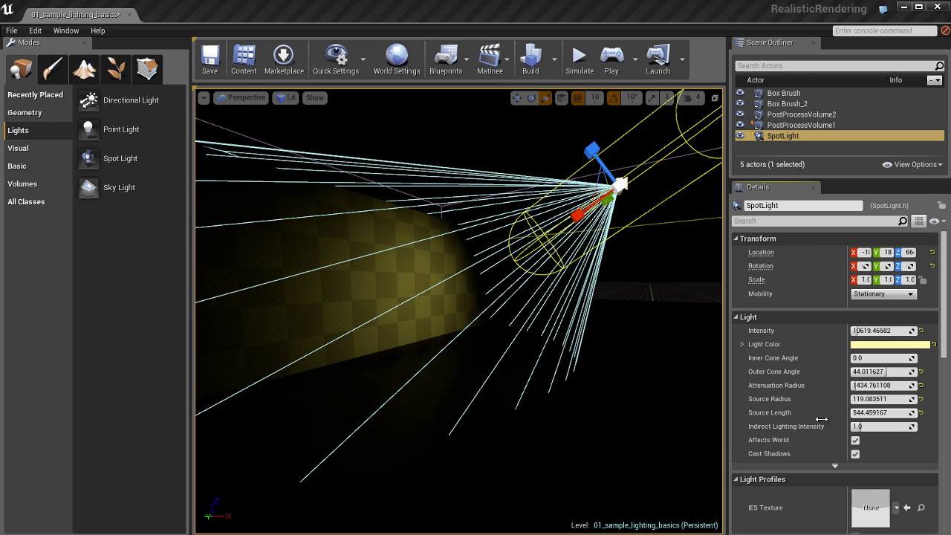
left_click(889, 414)
type("0")
key("Return")
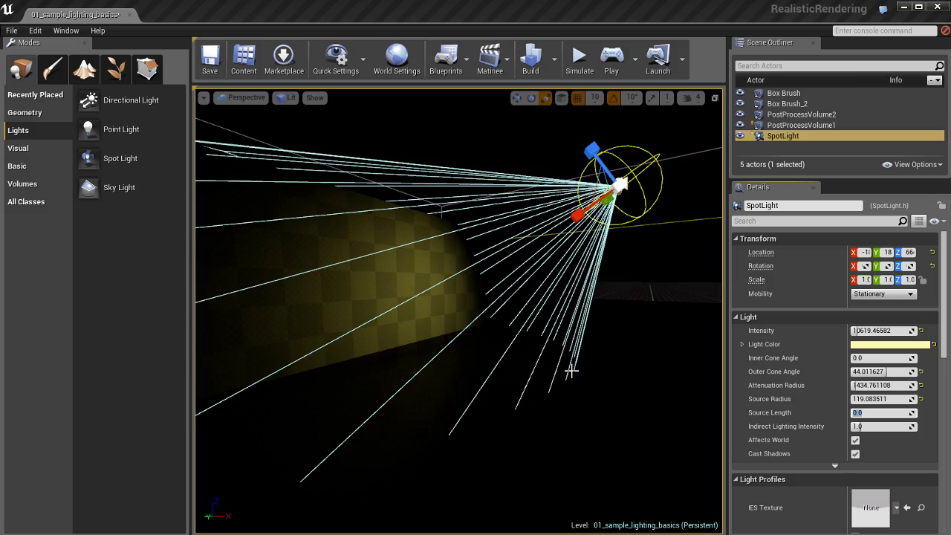
Step: View the spot light's reflection on the floor from another side and adjust the source radius
key("a")
right_click_drag(572, 371, 803, 408)
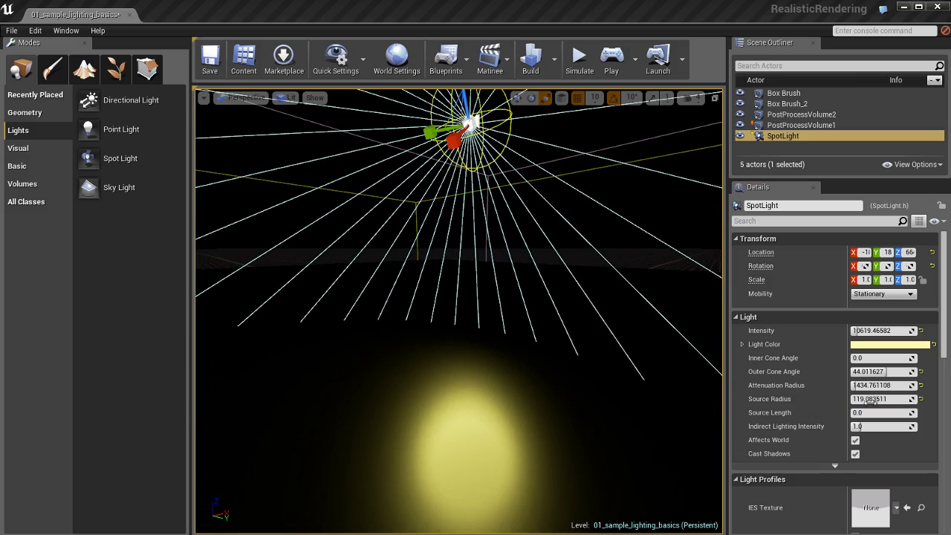
mouse_move(870, 399)
left_mouse_down()
mouse_move(837, 402)
mouse_move(871, 405)
mouse_move(853, 409)
left_mouse_up()
Step: Delete the spot light and, in the unlit view, place a point light on the floor in front of the checkered wall
left_click_drag(570, 303, 609, 335)
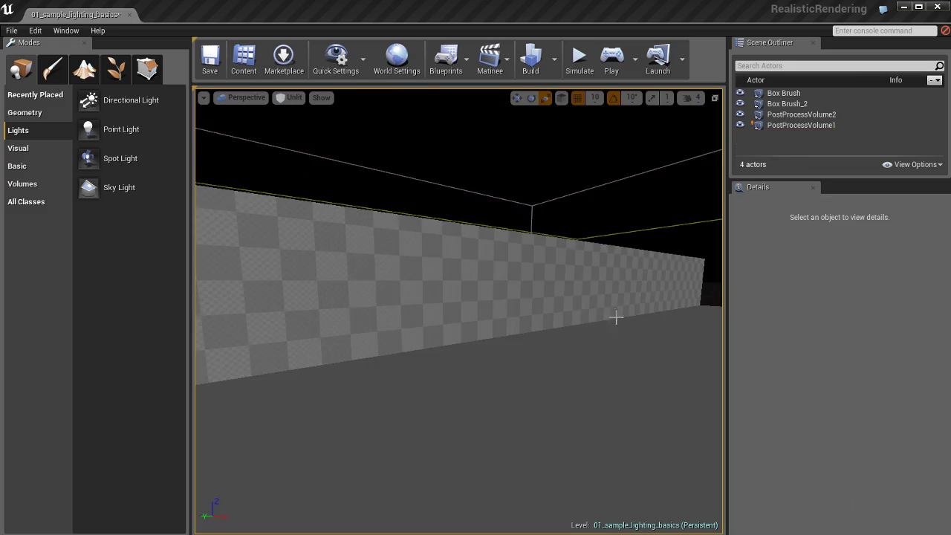
left_click_drag(616, 317, 523, 330)
right_click(425, 382)
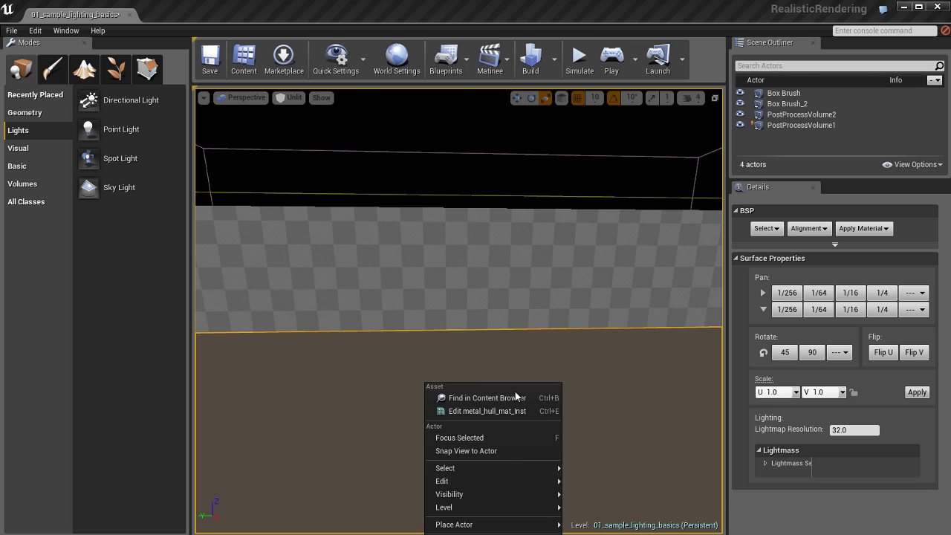
mouse_move(516, 525)
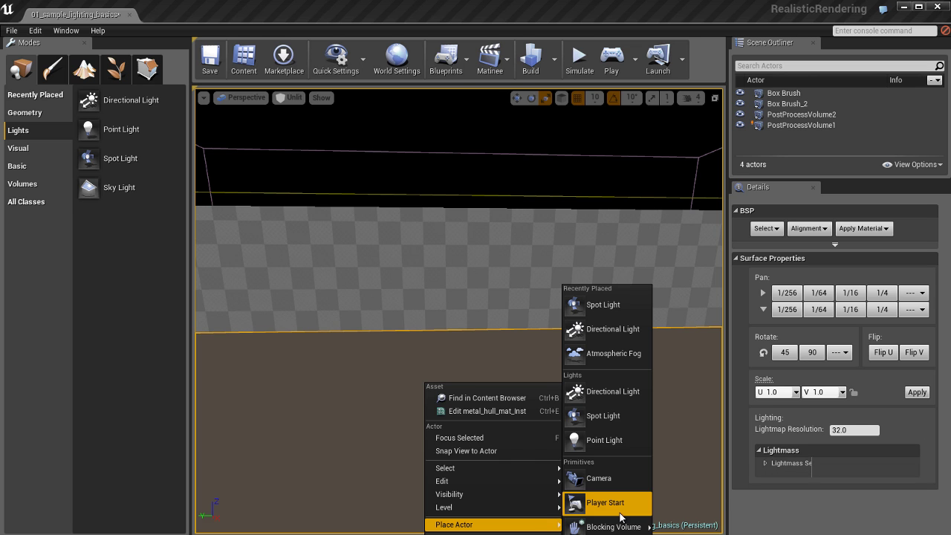
left_click(609, 438)
Step: Raise the point light above the floor, position it in front of the checkered wall, and switch the viewport to lit shading
left_click_drag(572, 431, 580, 352, "ctrl")
key("alt+4")
right_click_drag(562, 430, 567, 430)
left_click_drag(562, 331, 722, 383, "ctrl")
right_click_drag(598, 410, 599, 410, "ctrl")
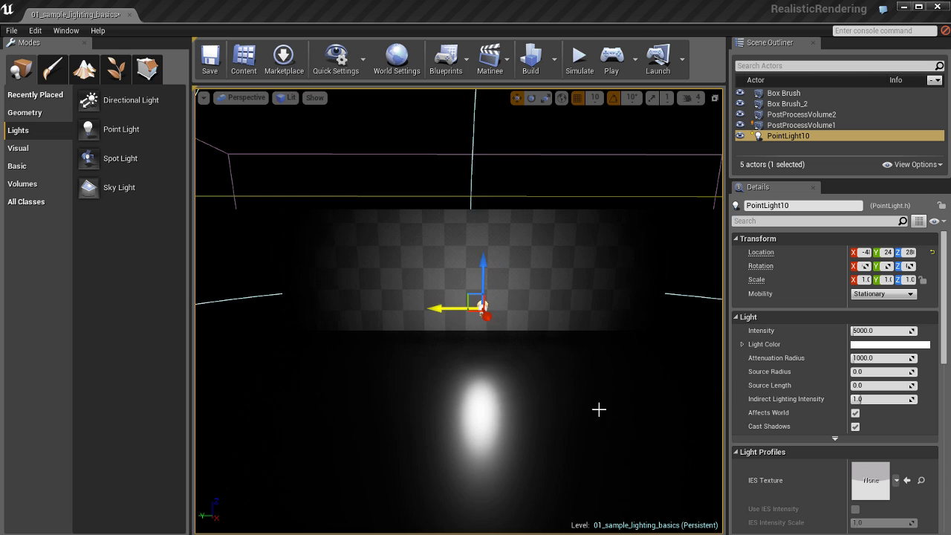
Step: Examine the point light from several angles and distances, including its light on the wall and floor and its spherical attenuation range
key("f")
left_click_drag(501, 412, 628, 455, "alt")
scroll(500, 413, "down", 10)
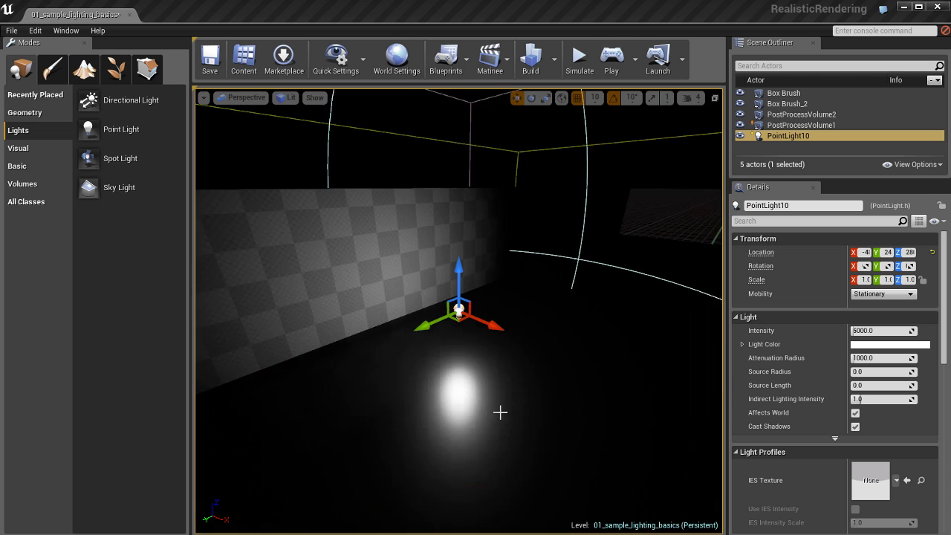
scroll(500, 412, "down", 3)
scroll(500, 413, "up", 1)
mouse_move(546, 385)
left_mouse_down("alt")
mouse_move(569, 401)
mouse_move(623, 393)
mouse_move(533, 382)
left_mouse_up("alt")
key("f")
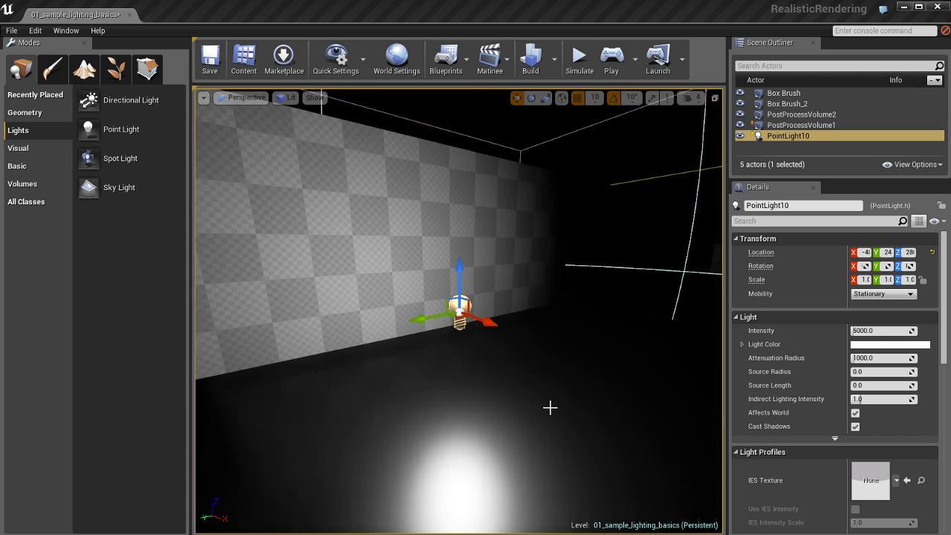
right_click_drag(447, 396, 201, 350, "alt")
left_click_drag(567, 406, 632, 442, "alt")
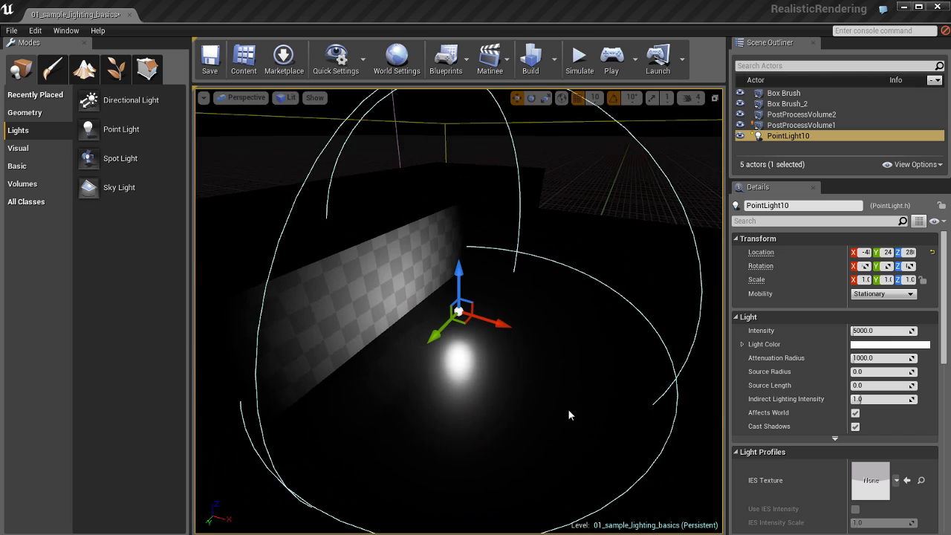
right_click_drag(567, 409, 530, 402, "alt")
left_click_drag(529, 407, 617, 400, "alt")
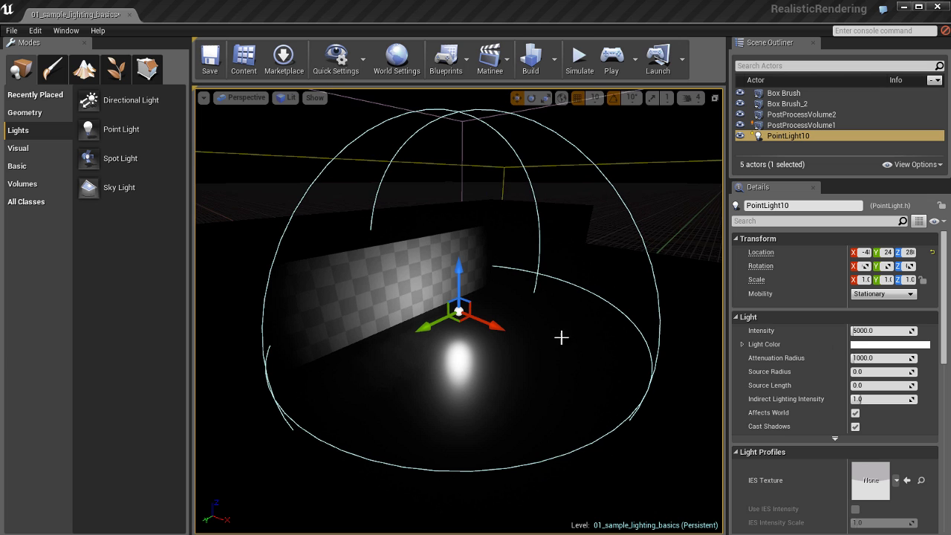
Step: Scale the point light's attenuation radius down to about 899 and raise its intensity to about 33628
left_click_drag(610, 355, 586, 351)
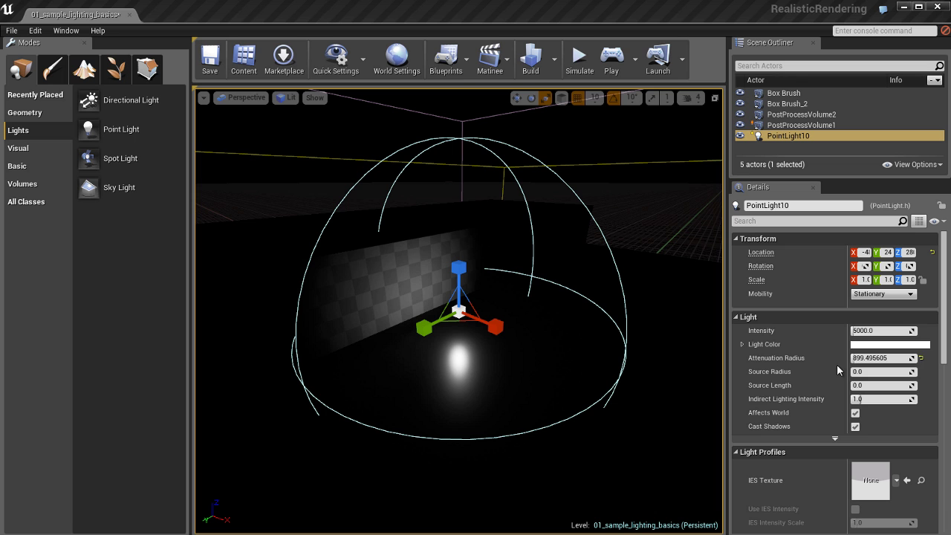
left_click_drag(882, 331, 880, 330)
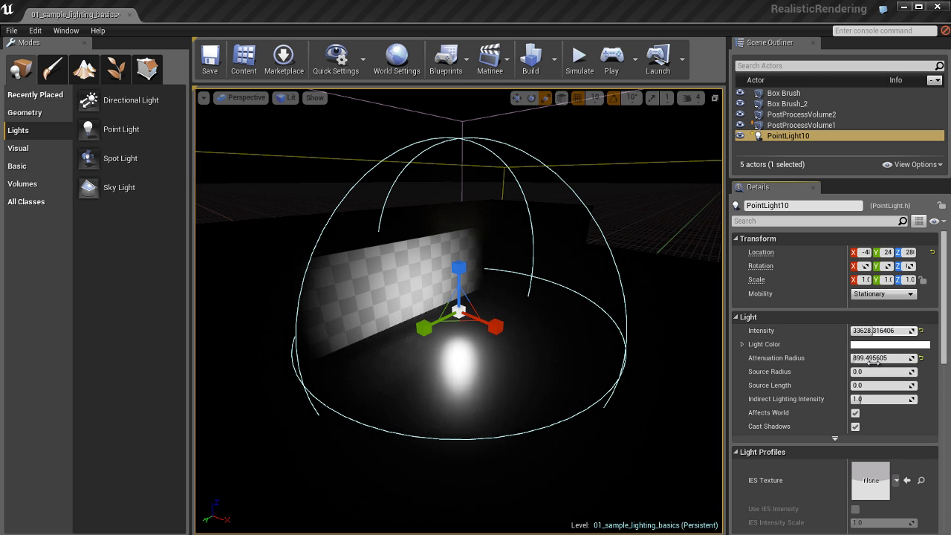
Step: Change the point light's color to a pale peach-pink tint
left_click(882, 345)
left_click(790, 399)
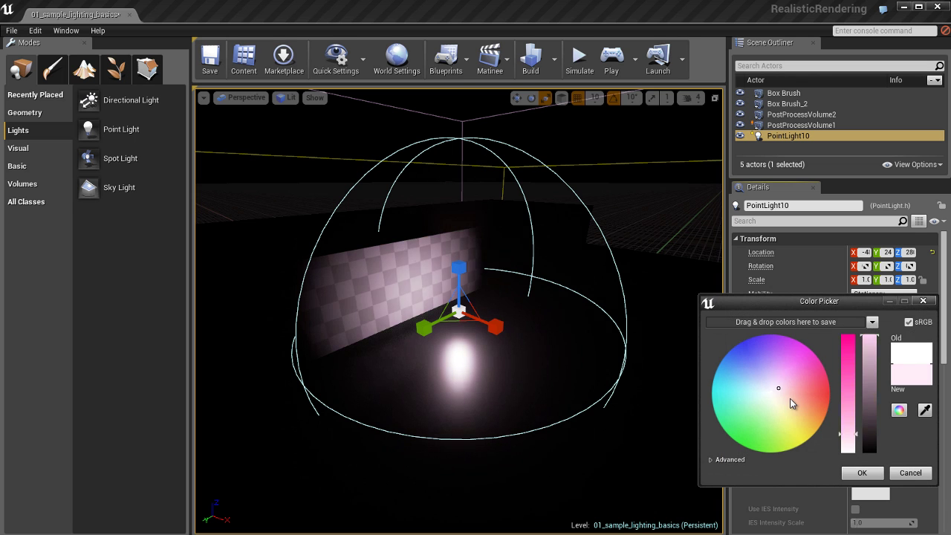
left_click(875, 476)
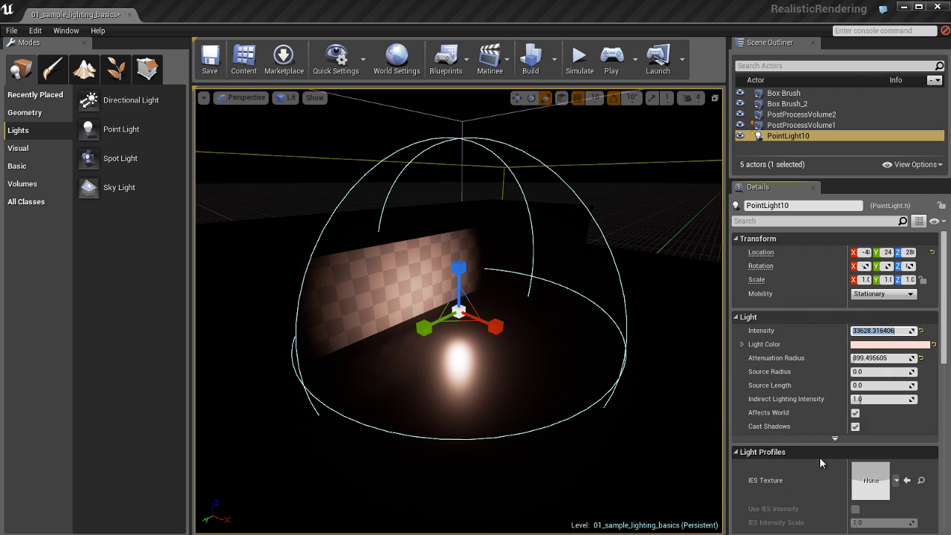